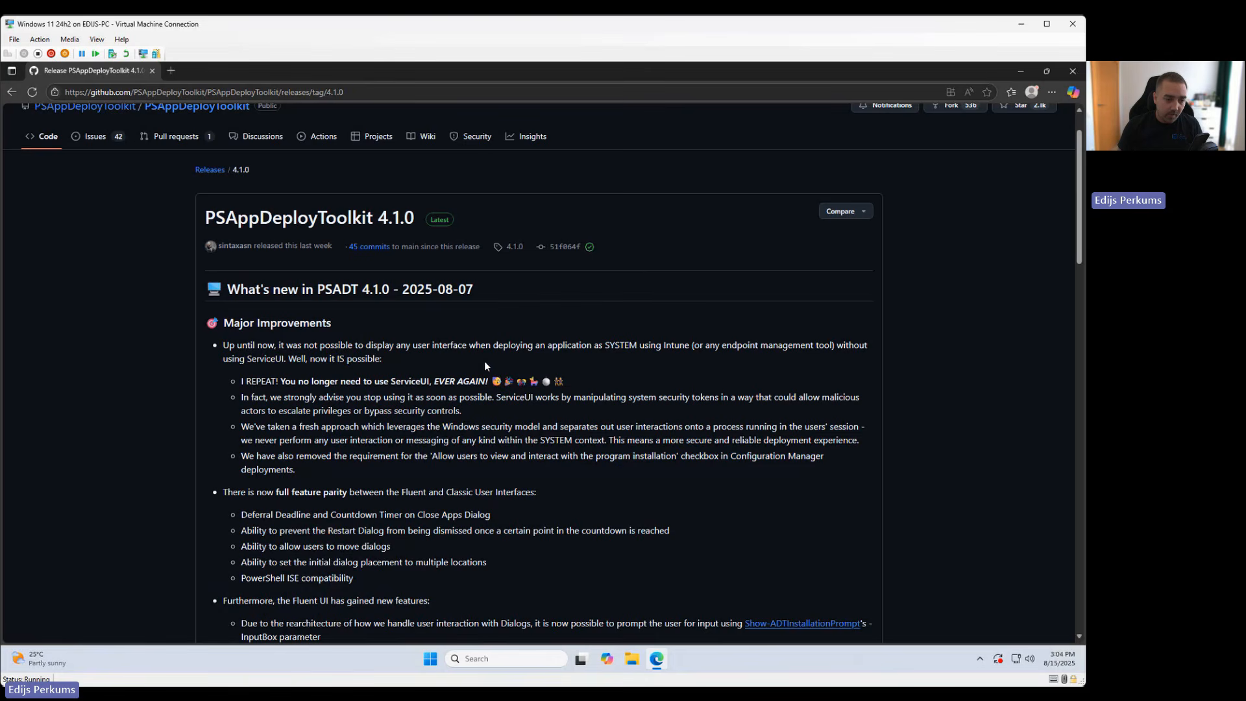
# - Read through the PSAppDeployToolkit 4.1.0 release notes, covering major improvements, new functions, changes and fixes
pyautogui.scroll(-2, 484, 374)
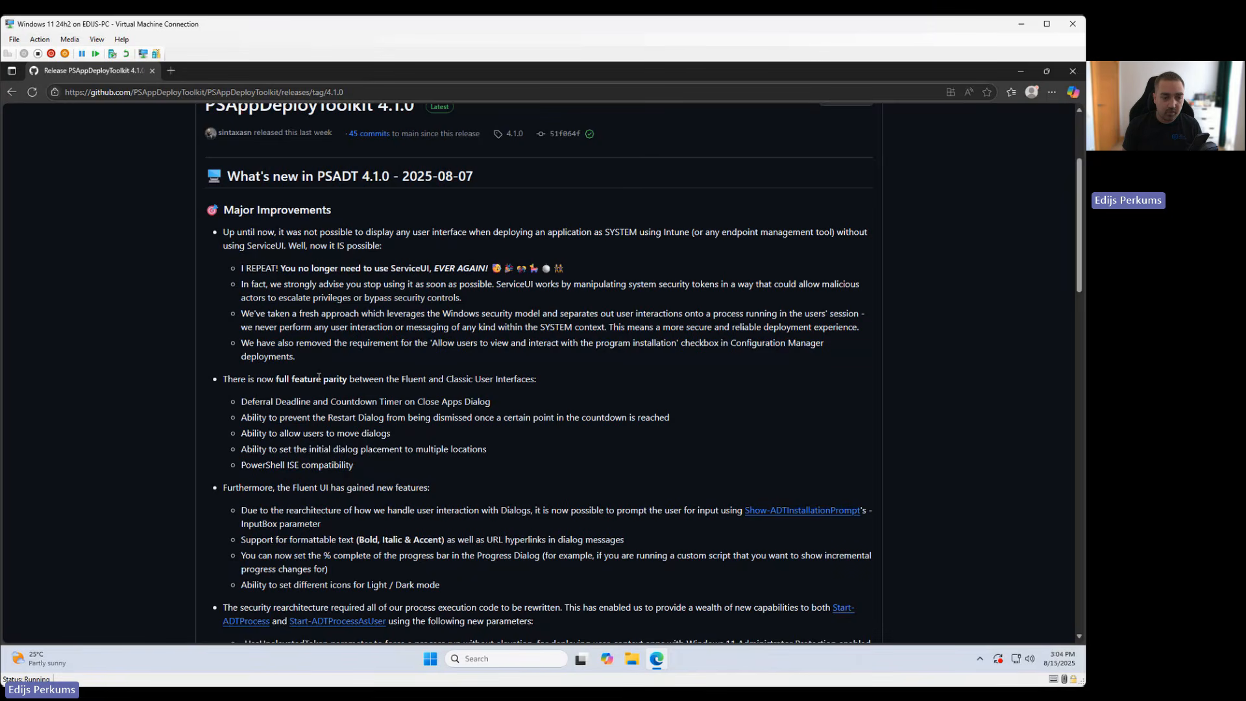
pyautogui.scroll(-2, 580, 308)
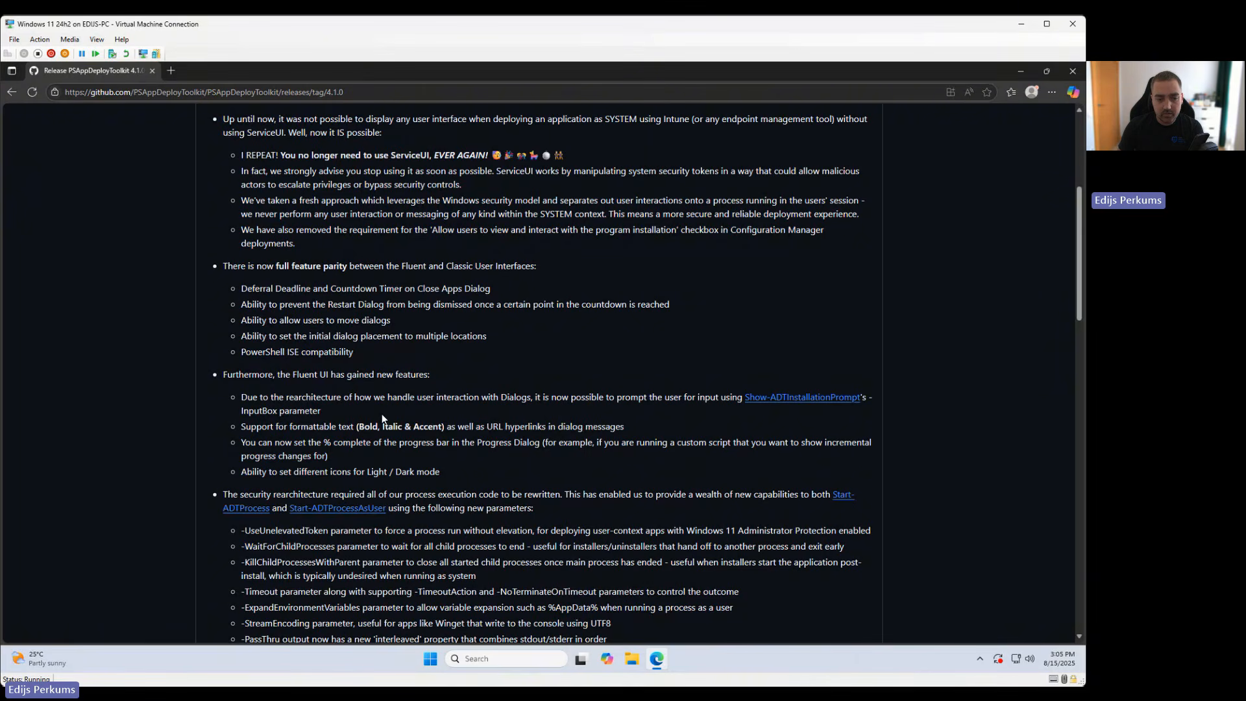
pyautogui.scroll(-1, 412, 402)
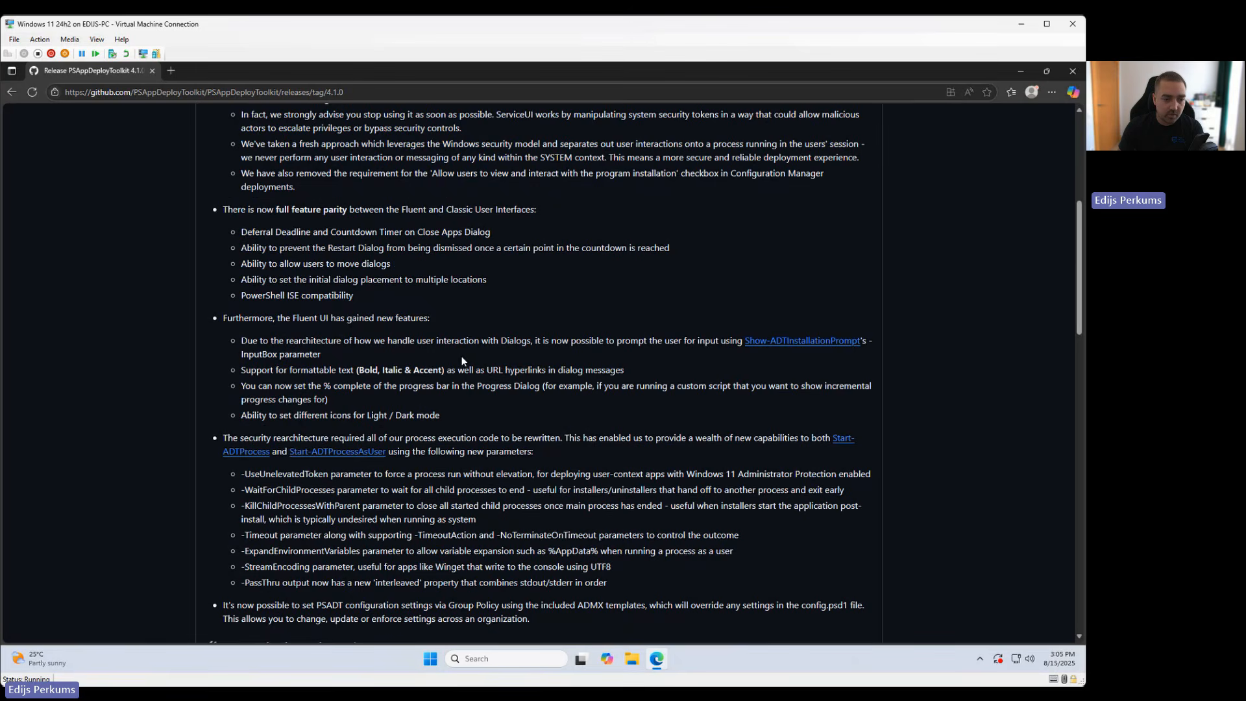
pyautogui.scroll(-1, 562, 402)
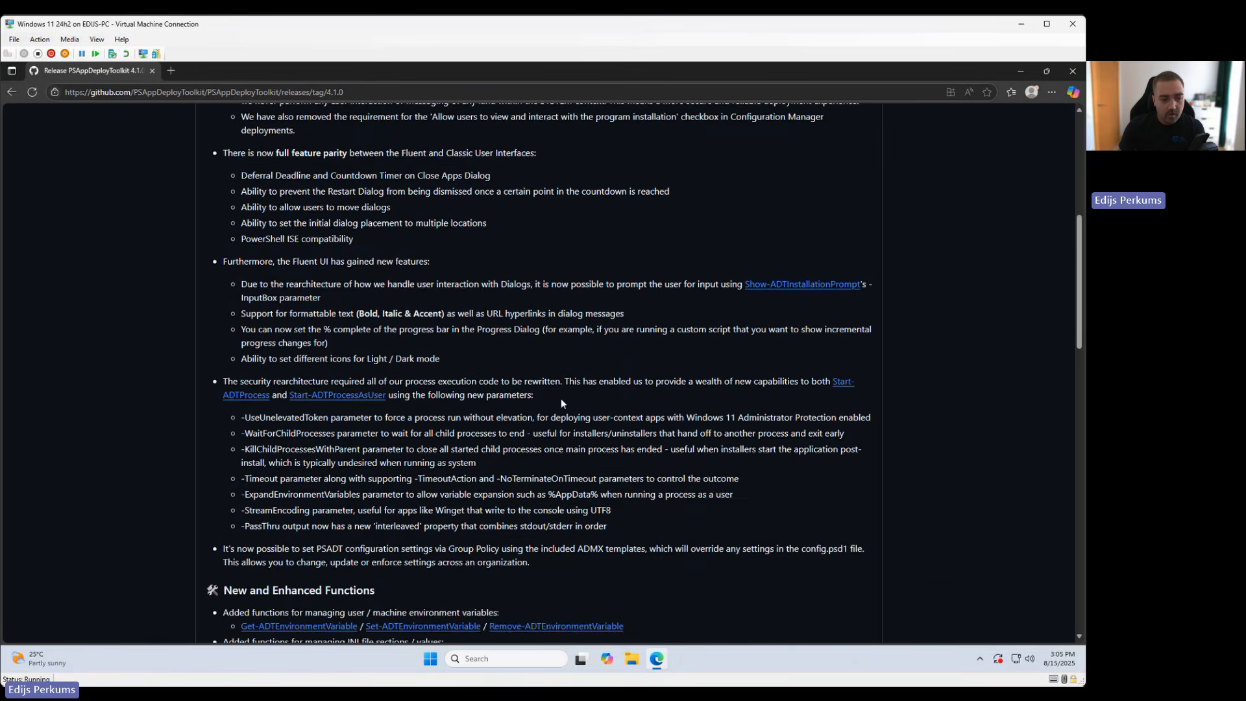
pyautogui.scroll(-2, 561, 403)
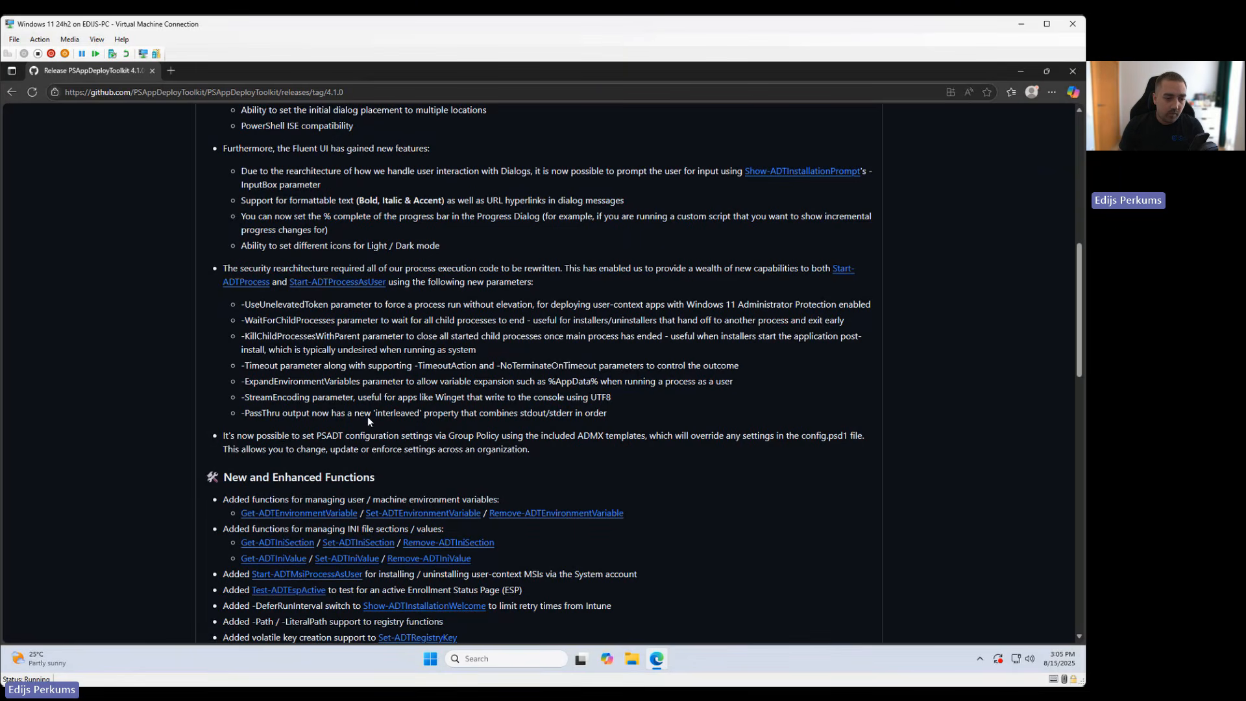
pyautogui.scroll(-3, 368, 421)
pyautogui.scroll(-2, 415, 377)
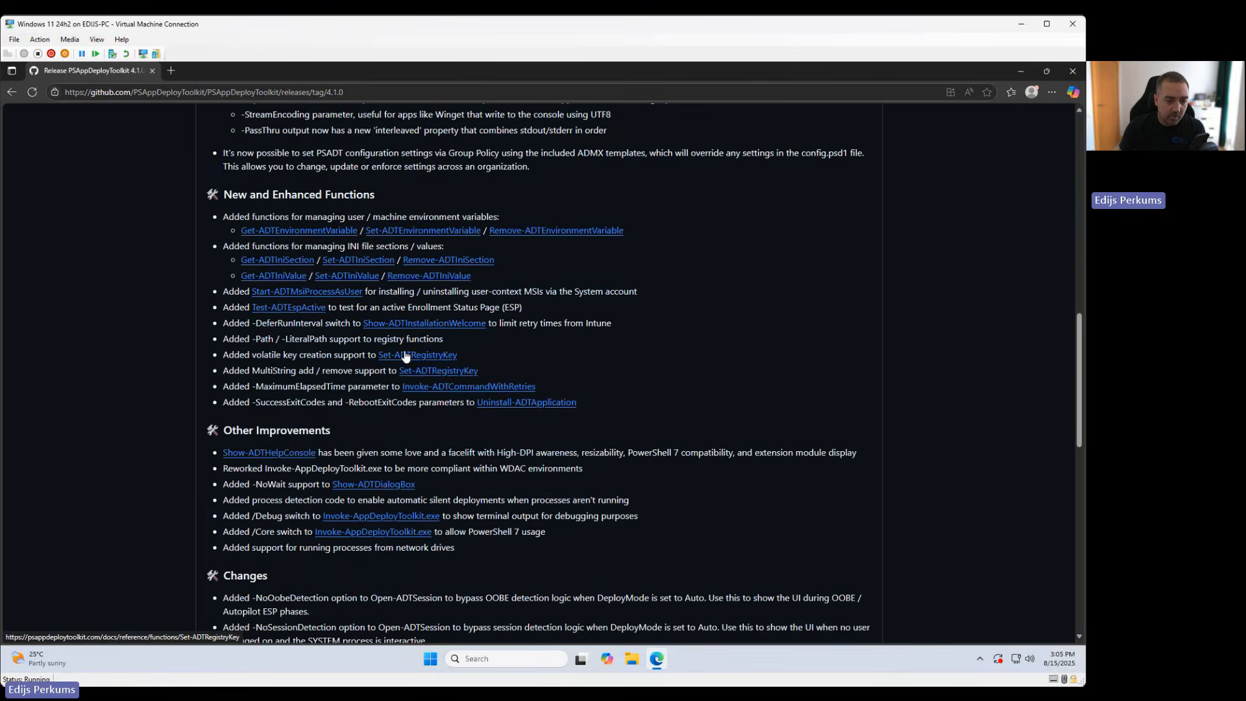
pyautogui.scroll(-4, 405, 356)
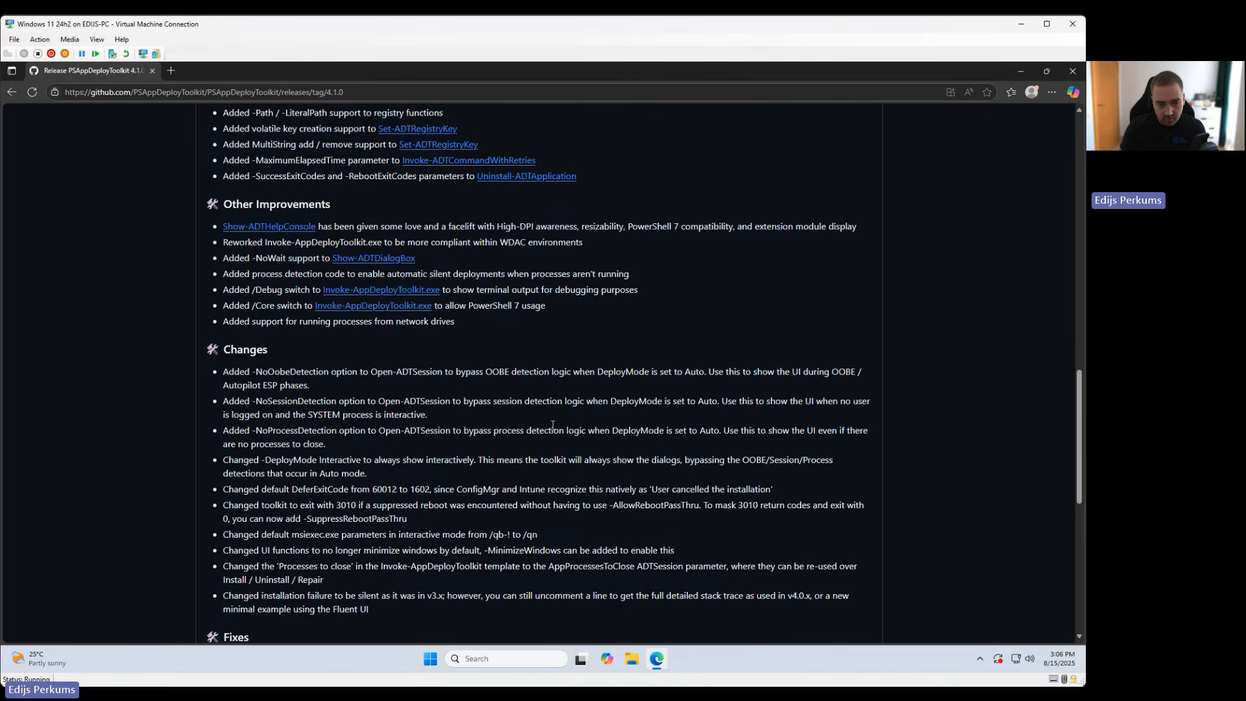
pyautogui.scroll(-2, 552, 425)
pyautogui.scroll(-2, 577, 395)
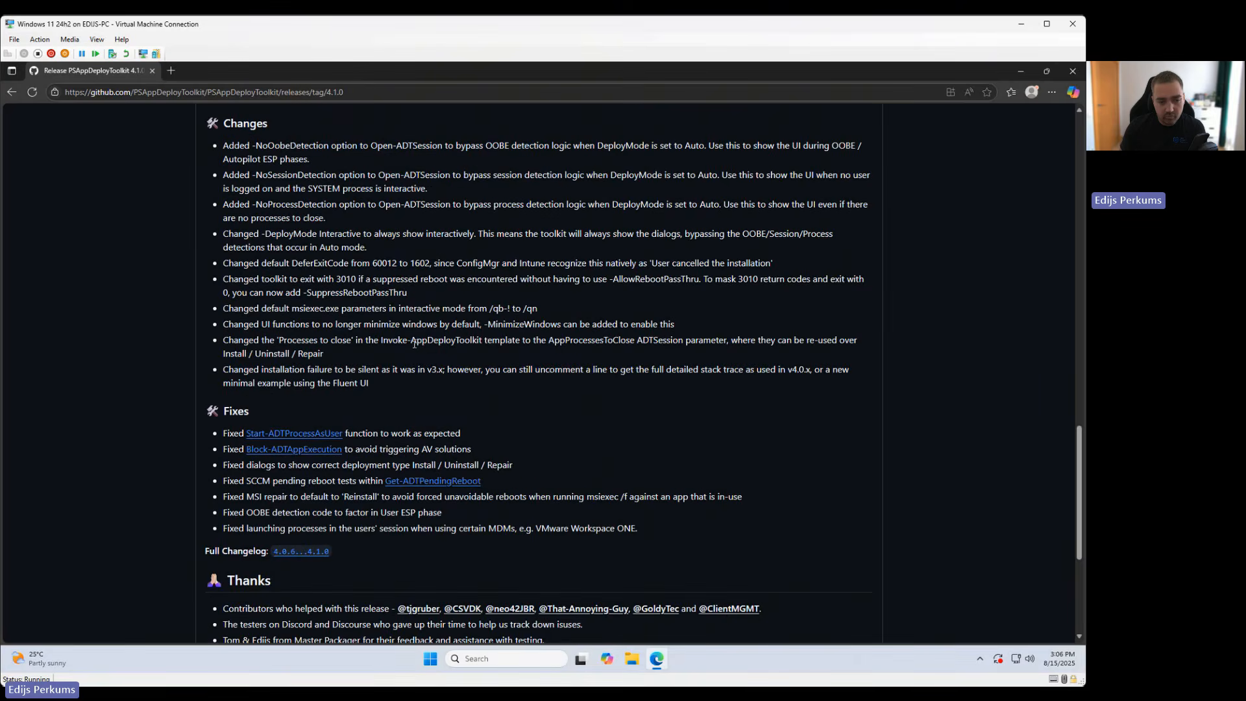
pyautogui.scroll(10, 538, 403)
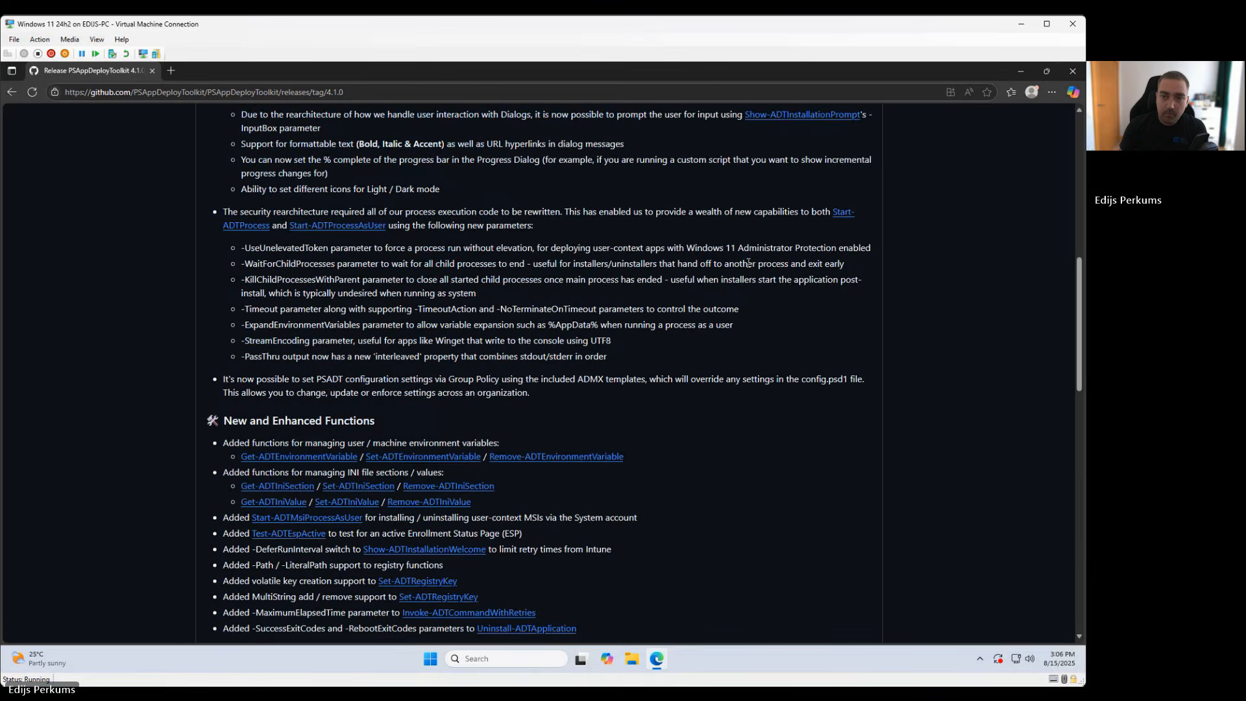
# - Switch to Master Wrapper and create a new project from the Standard V4 PSADT Template (4.1.0) in a maximized window
pyautogui.click(1020, 73)
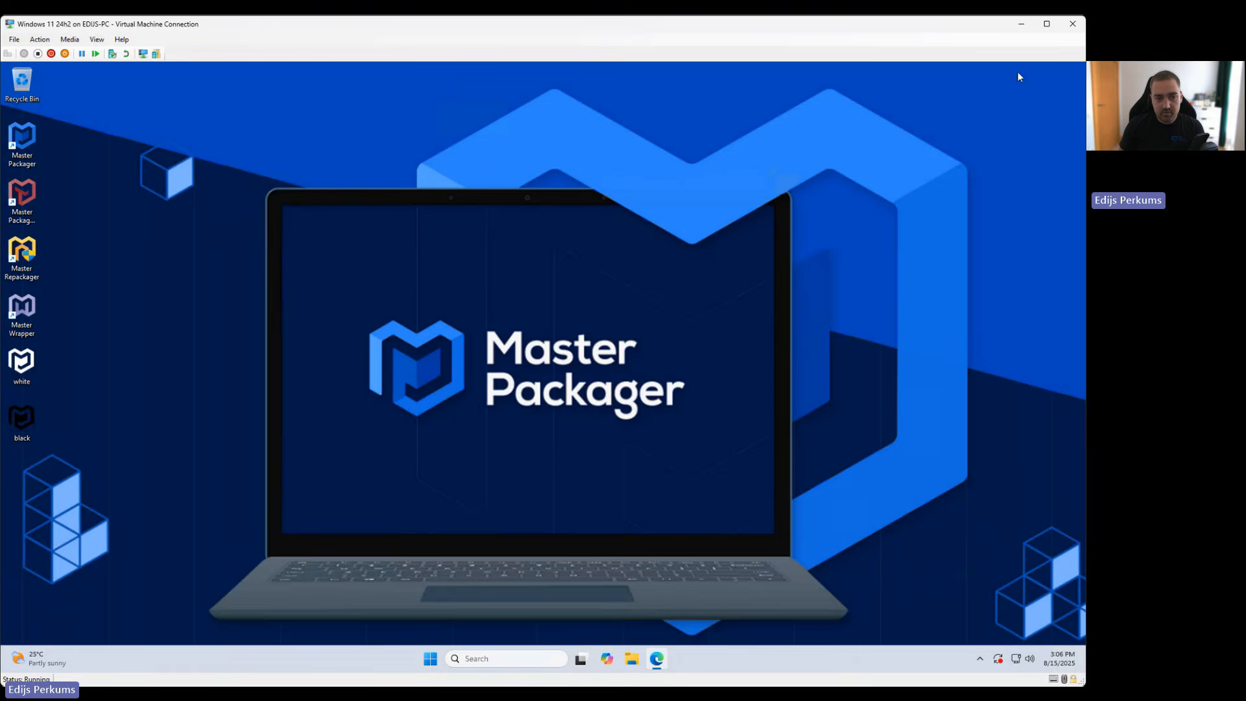
pyautogui.doubleClick(30, 309)
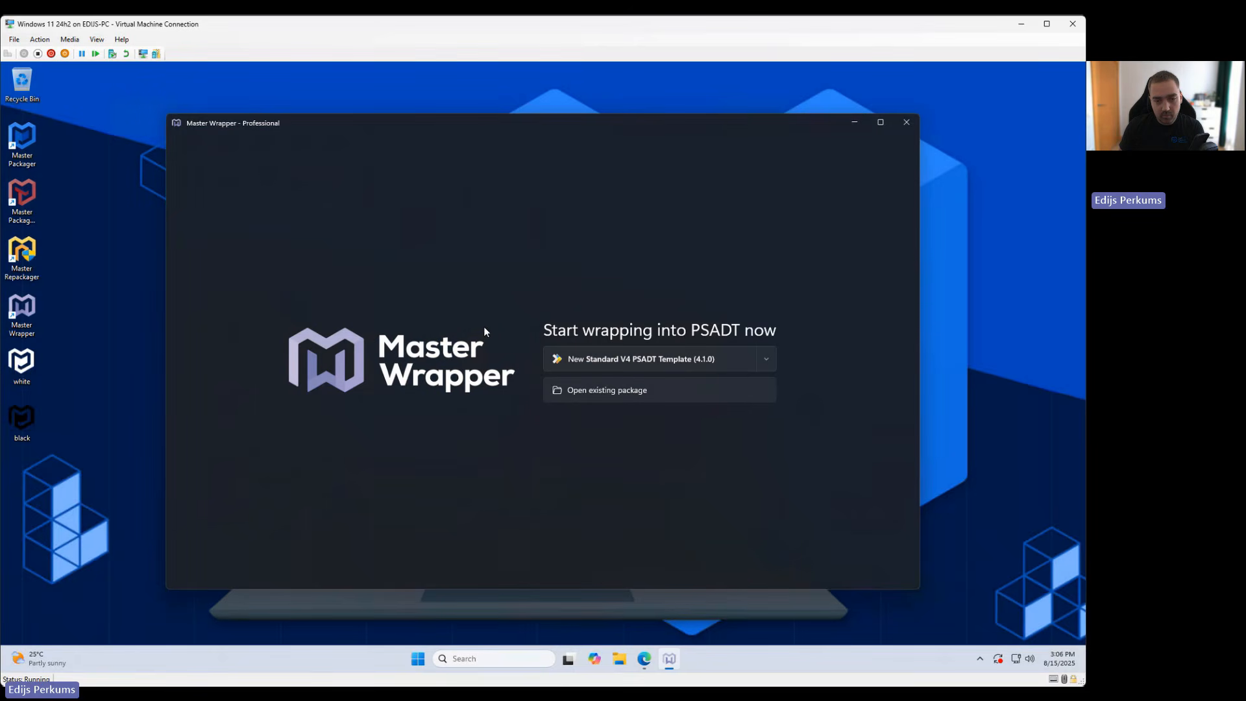
pyautogui.click(767, 357)
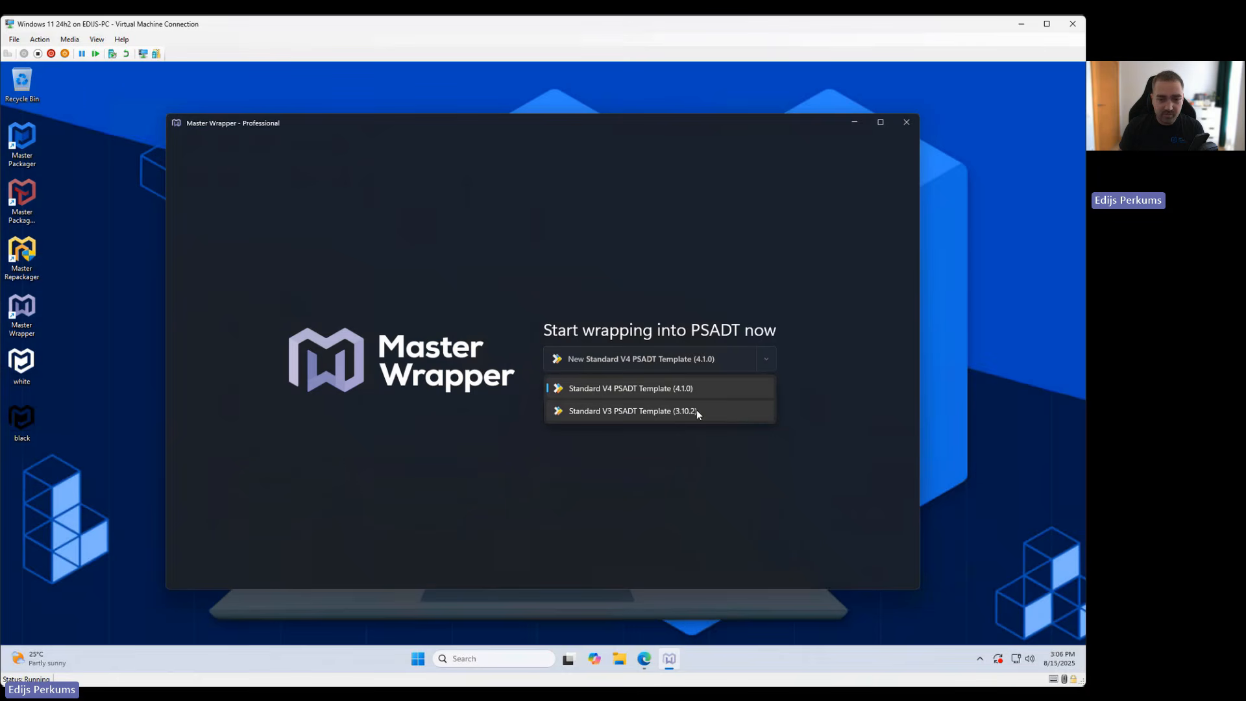
pyautogui.click(834, 359)
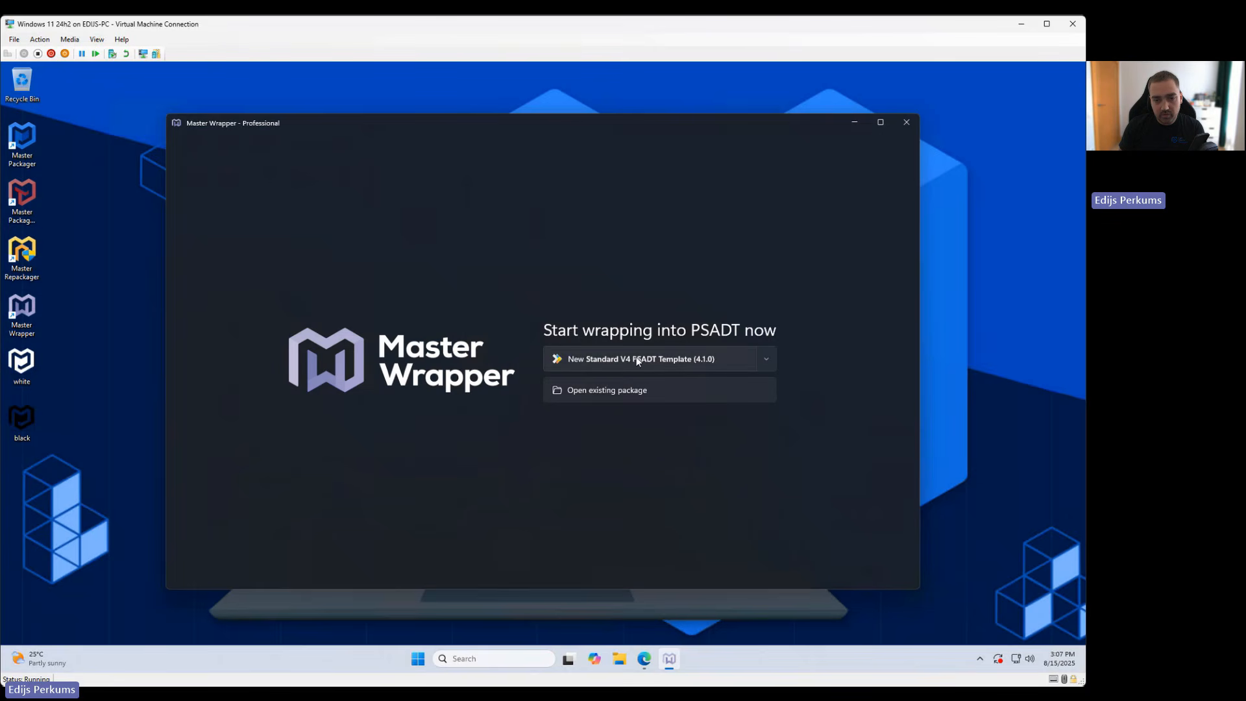
pyautogui.click(642, 357)
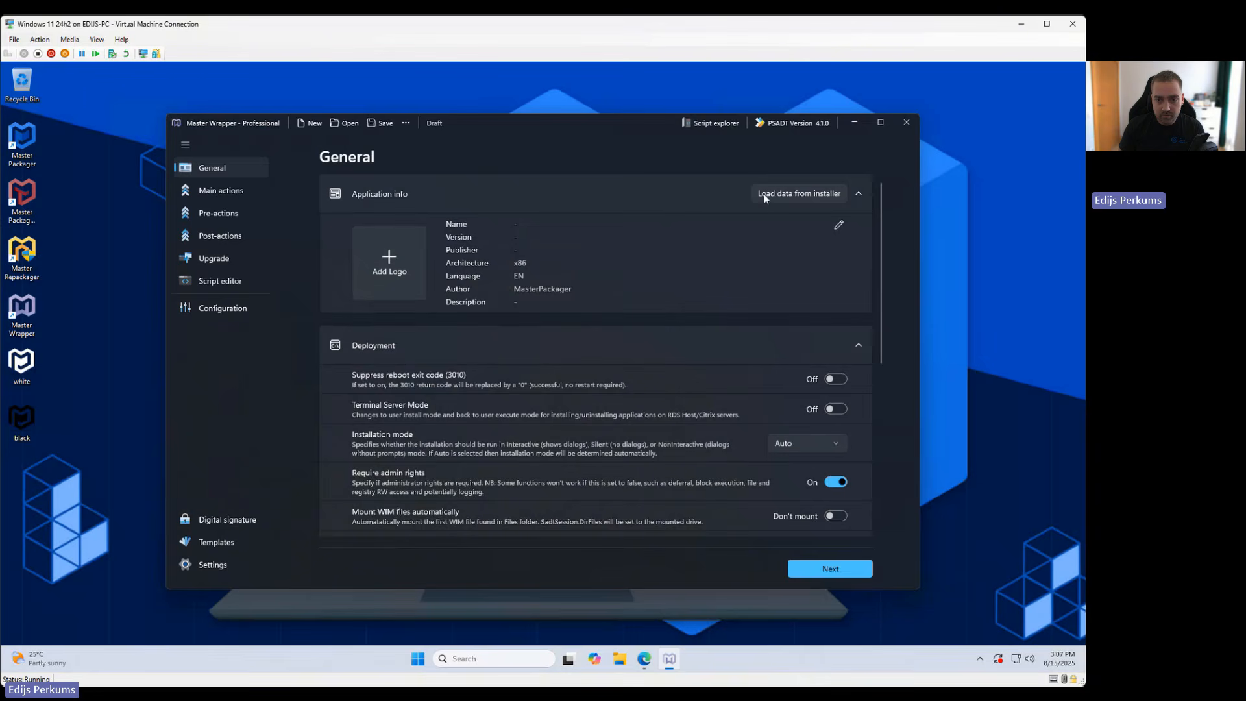
pyautogui.click(880, 122)
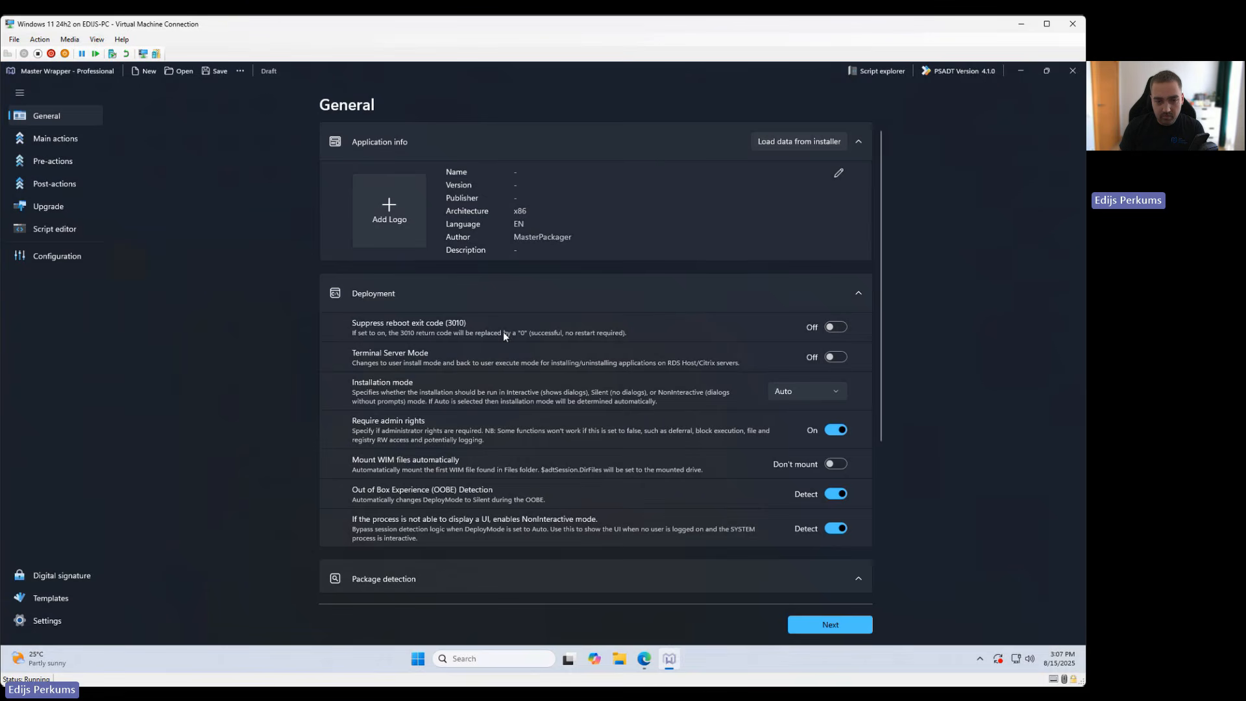
# - Examine the project's general settings, including the installation mode choices, OOBE and session detection, and package detection
pyautogui.click(803, 390)
pyautogui.click(904, 357)
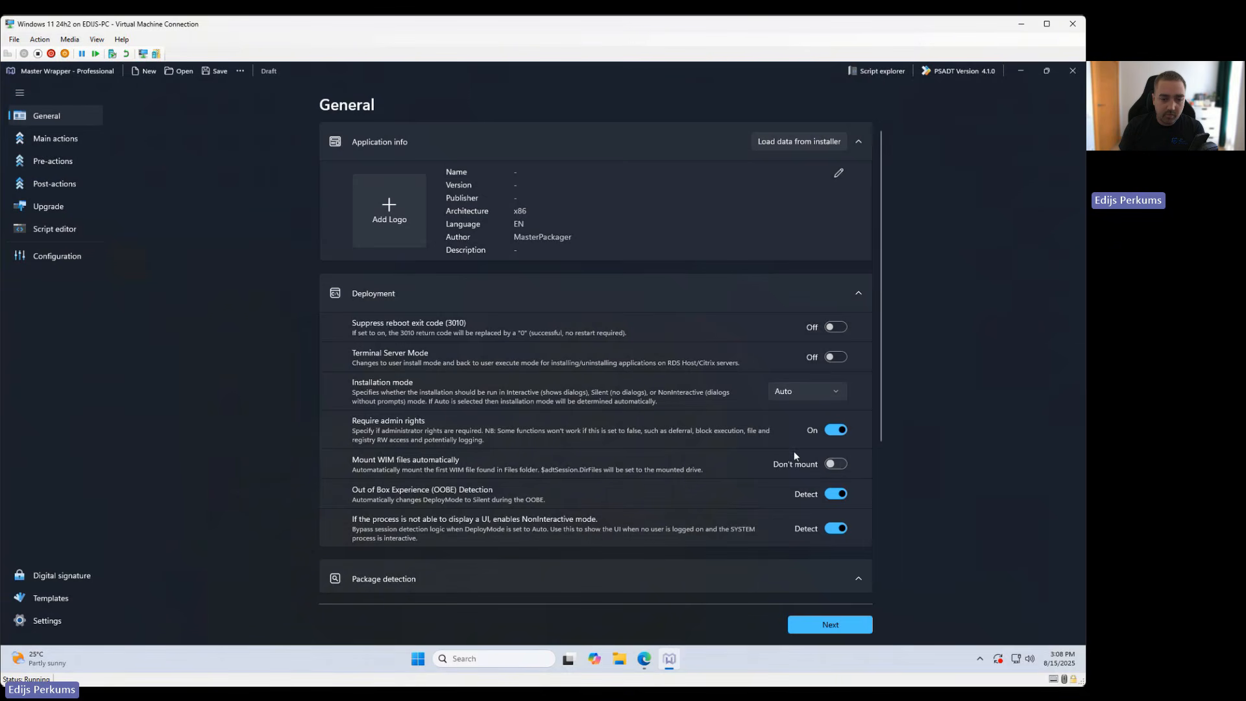
pyautogui.scroll(-3, 647, 386)
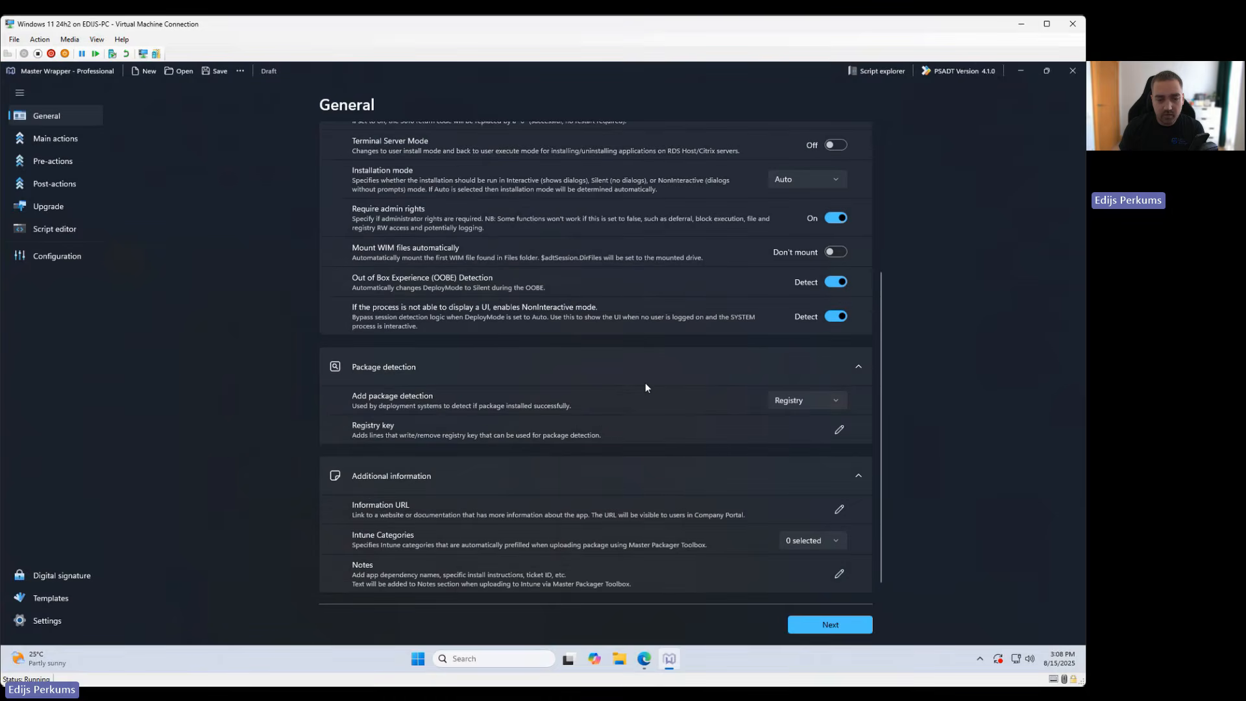
# - In the branding configuration, set the icon to the black image and the dark mode icon to the white image from the Desktop
pyautogui.click(65, 257)
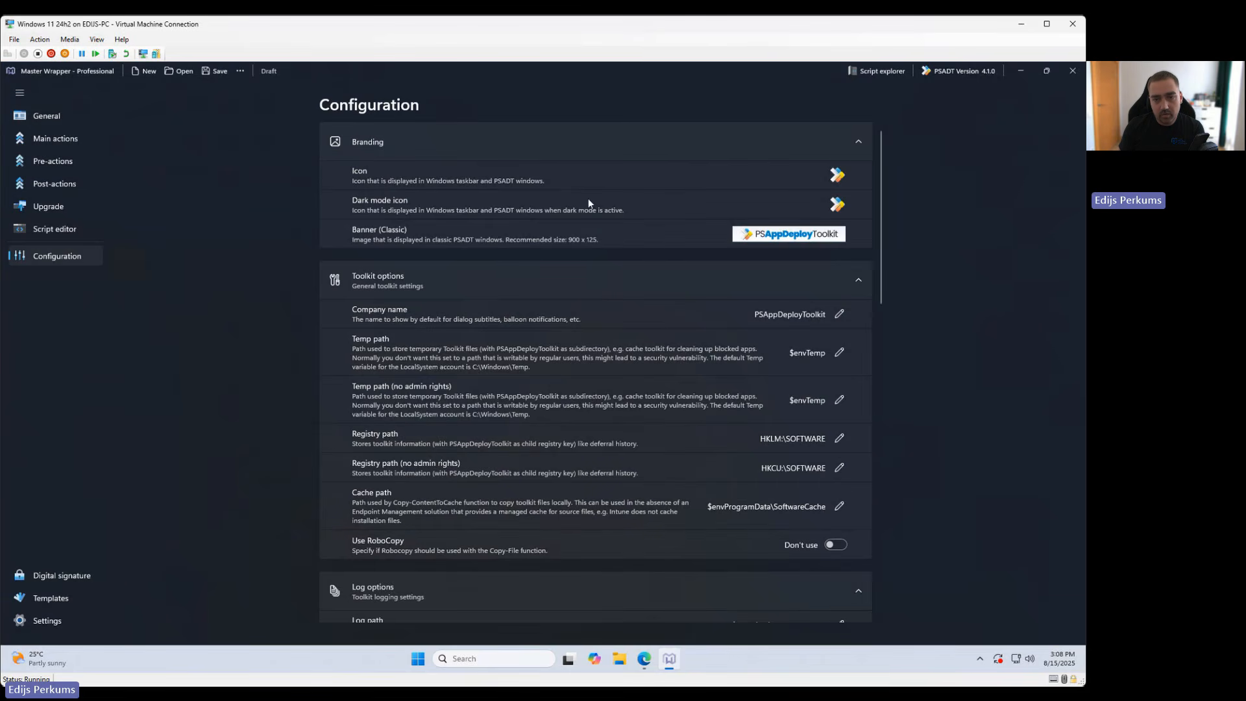
pyautogui.click(839, 177)
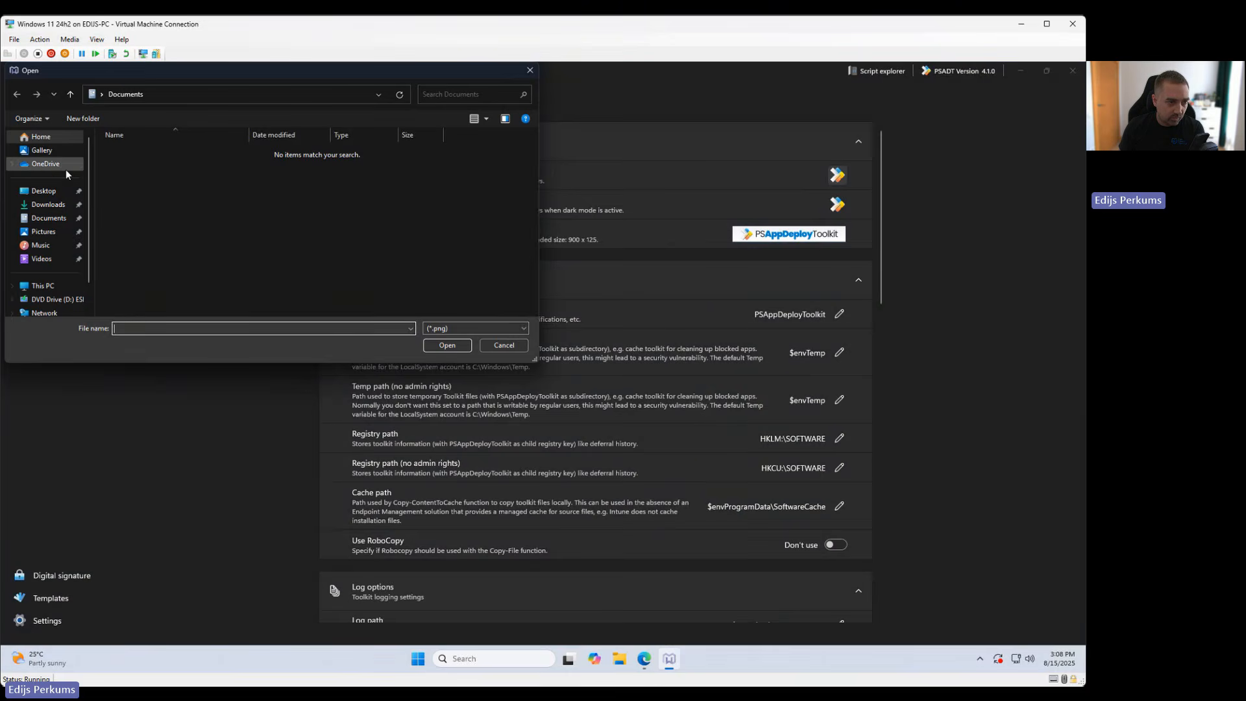
pyautogui.click(44, 191)
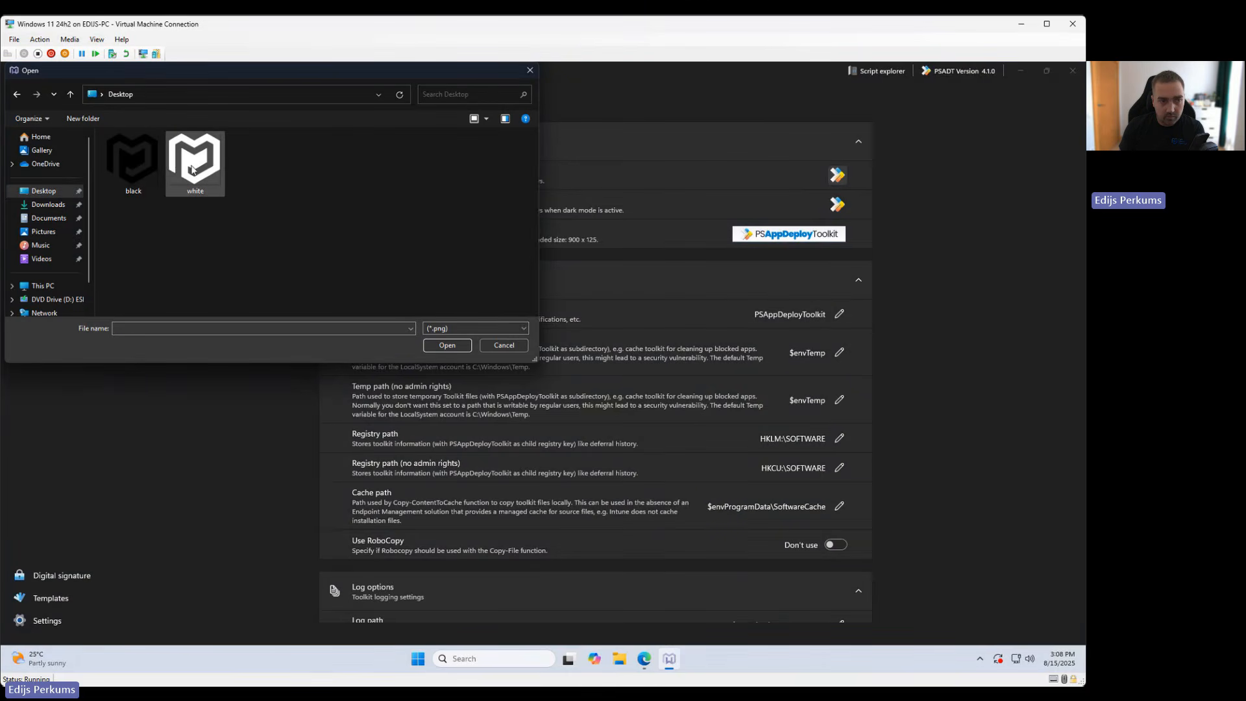
pyautogui.click(193, 168)
pyautogui.doubleClick(120, 154)
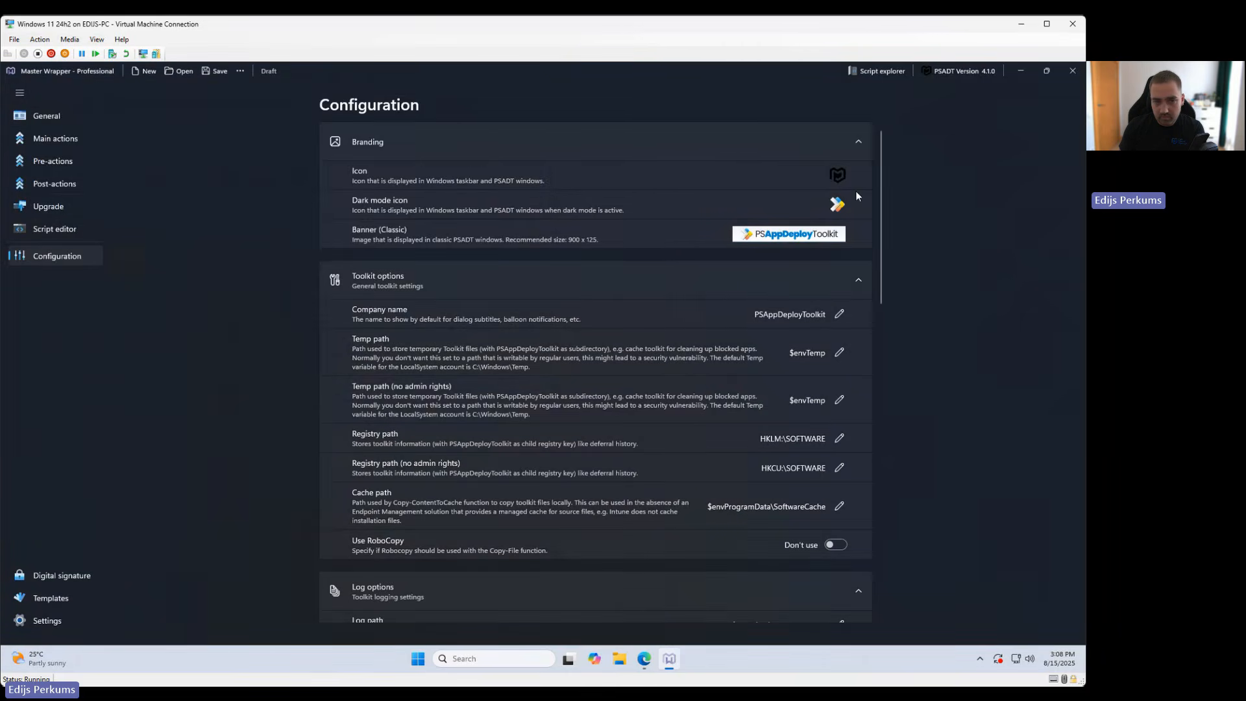
pyautogui.click(836, 204)
pyautogui.doubleClick(194, 167)
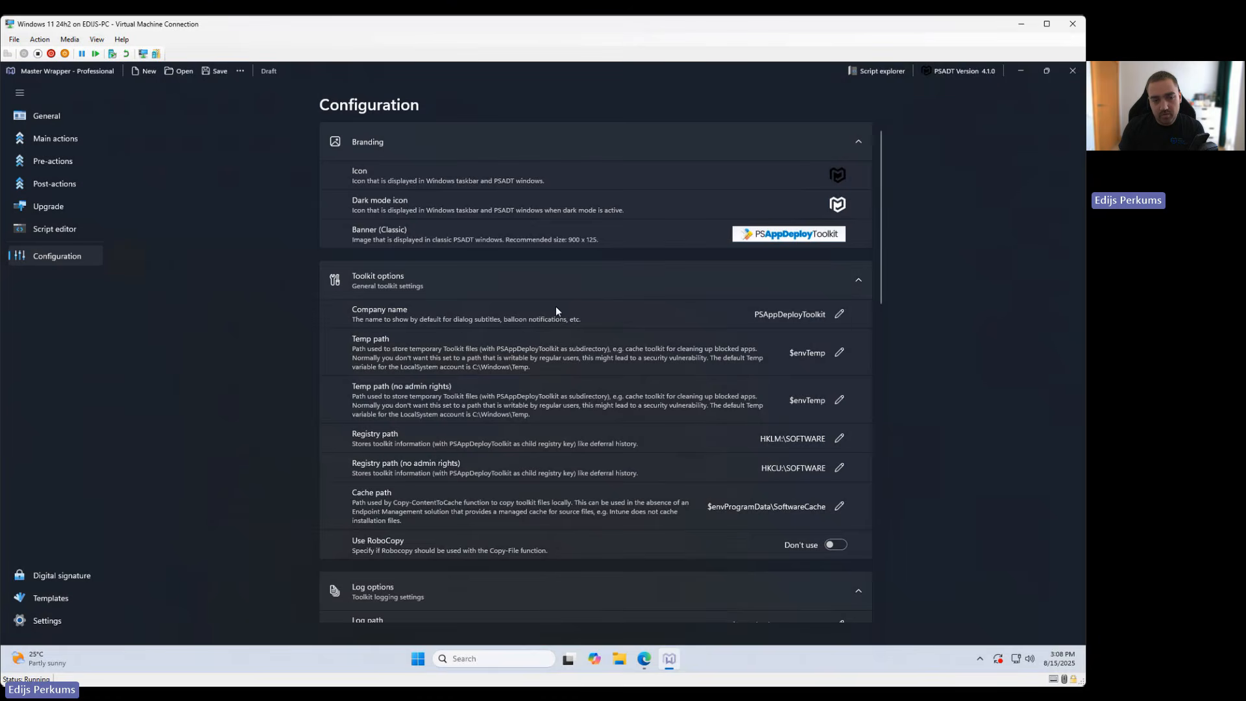
# - Set the company name in the toolkit options to My Company
pyautogui.click(840, 315)
pyautogui.hotkey('ctrl', 'a')
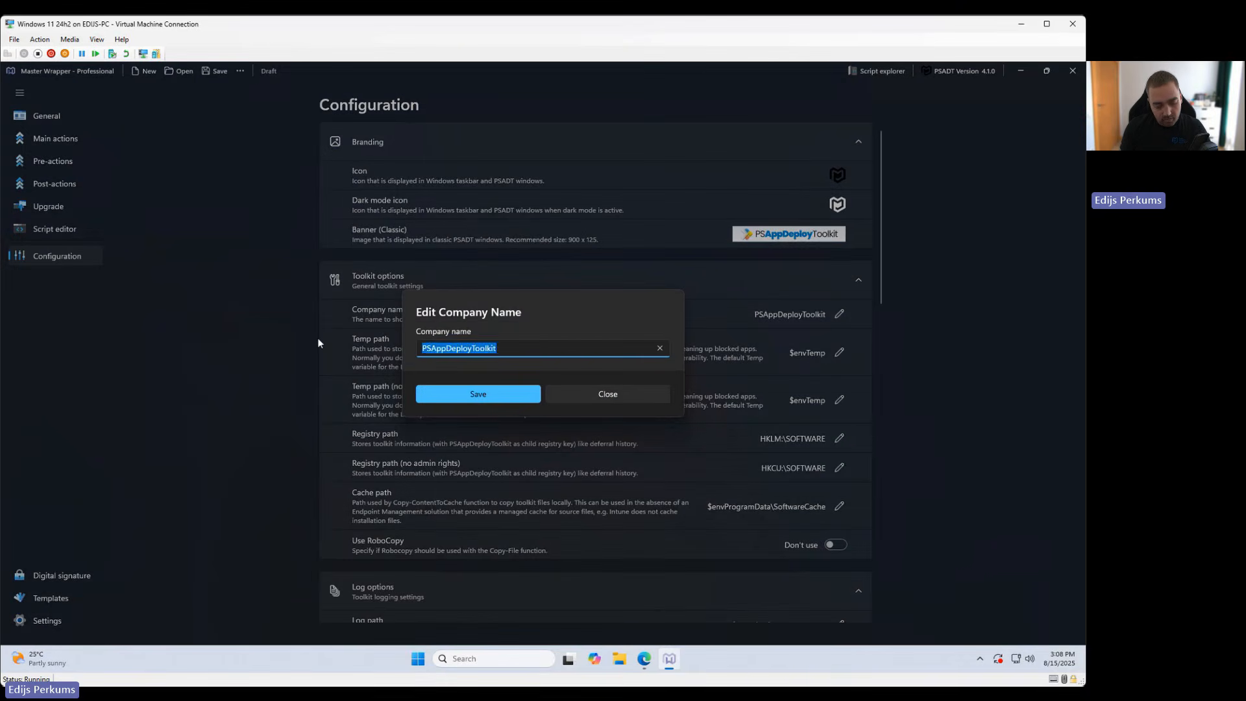
pyautogui.write('My Company')
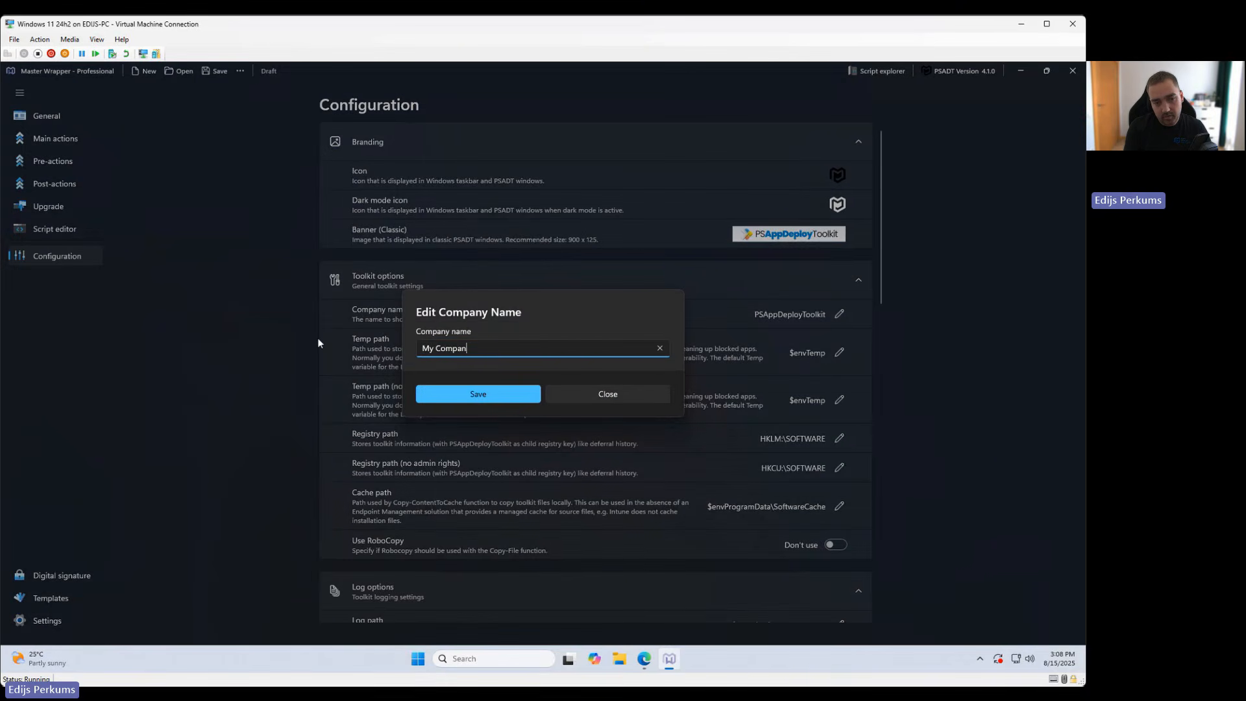
pyautogui.click(478, 396)
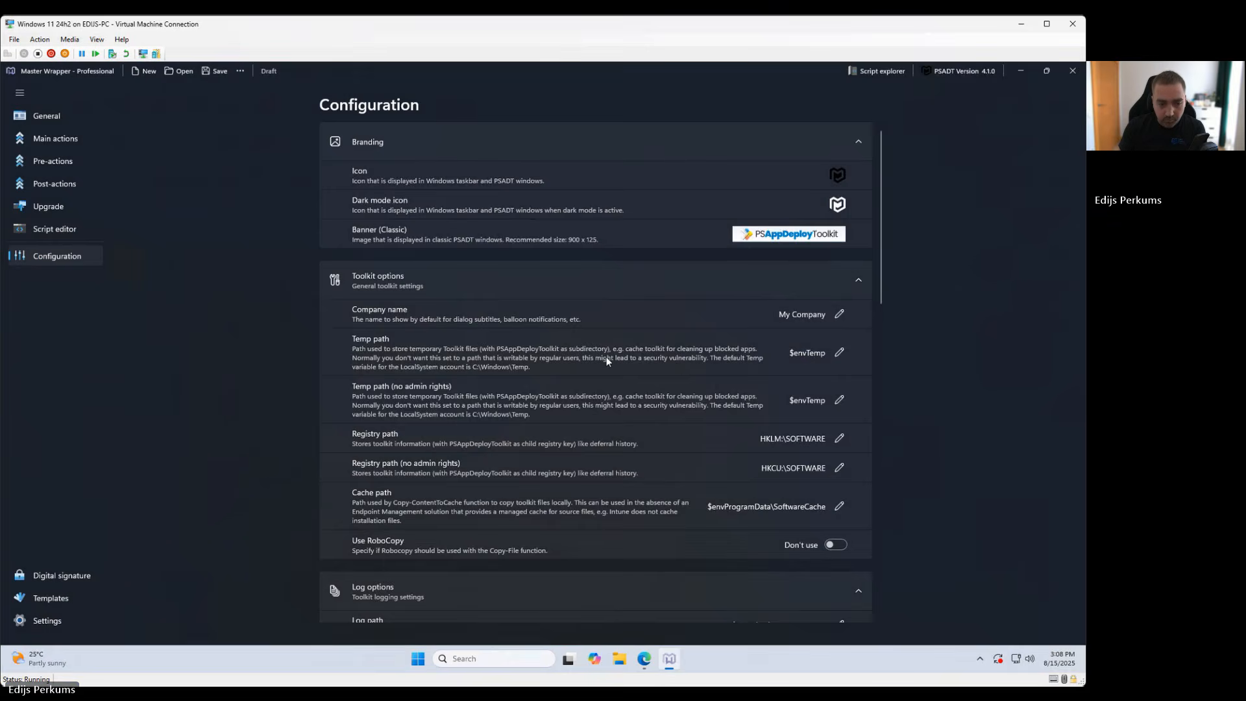
pyautogui.scroll(-5, 602, 345)
pyautogui.scroll(-10, 625, 340)
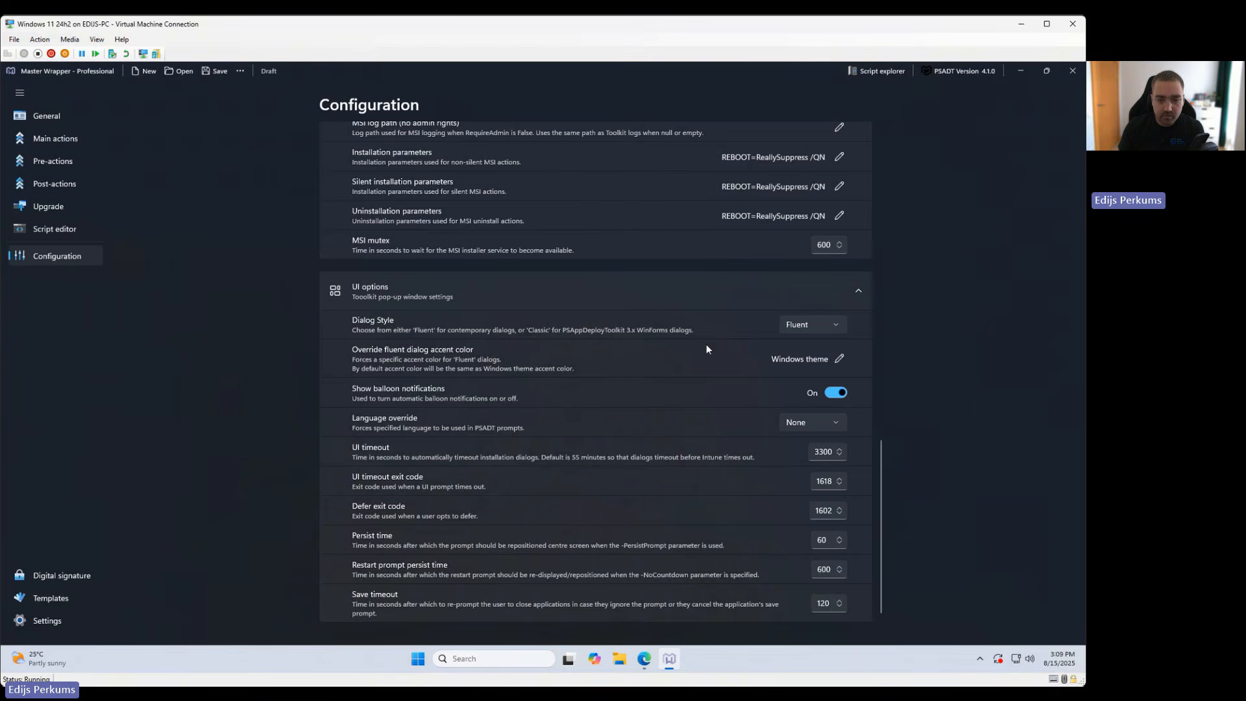
pyautogui.click(839, 360)
pyautogui.moveTo(548, 267)
pyautogui.mouseDown()
pyautogui.moveTo(595, 176)
pyautogui.moveTo(476, 216)
pyautogui.mouseUp()
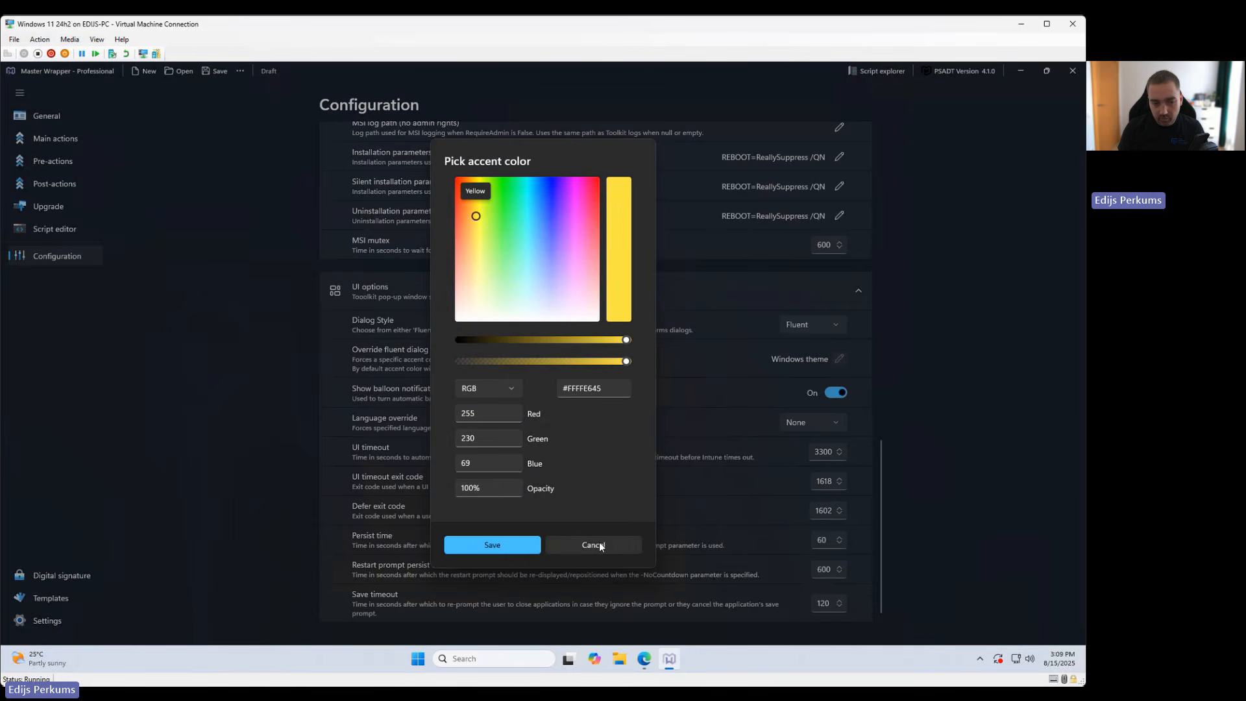
pyautogui.click(599, 544)
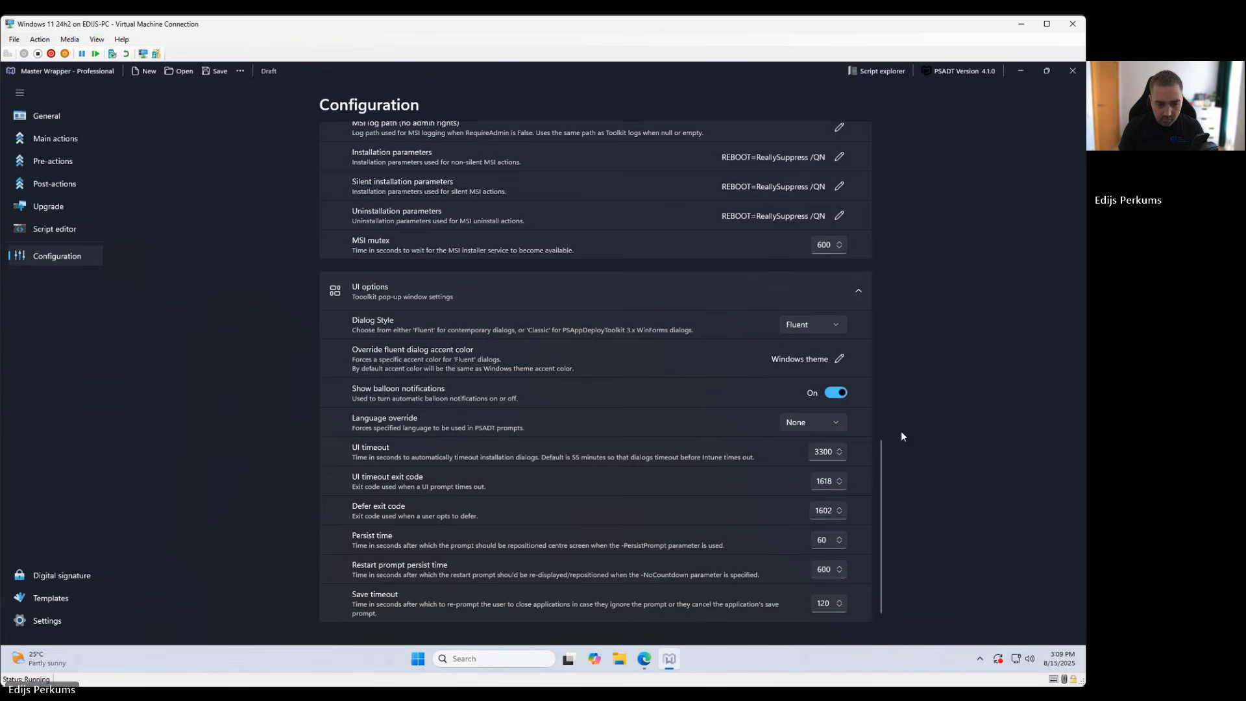
pyautogui.scroll(5, 475, 417)
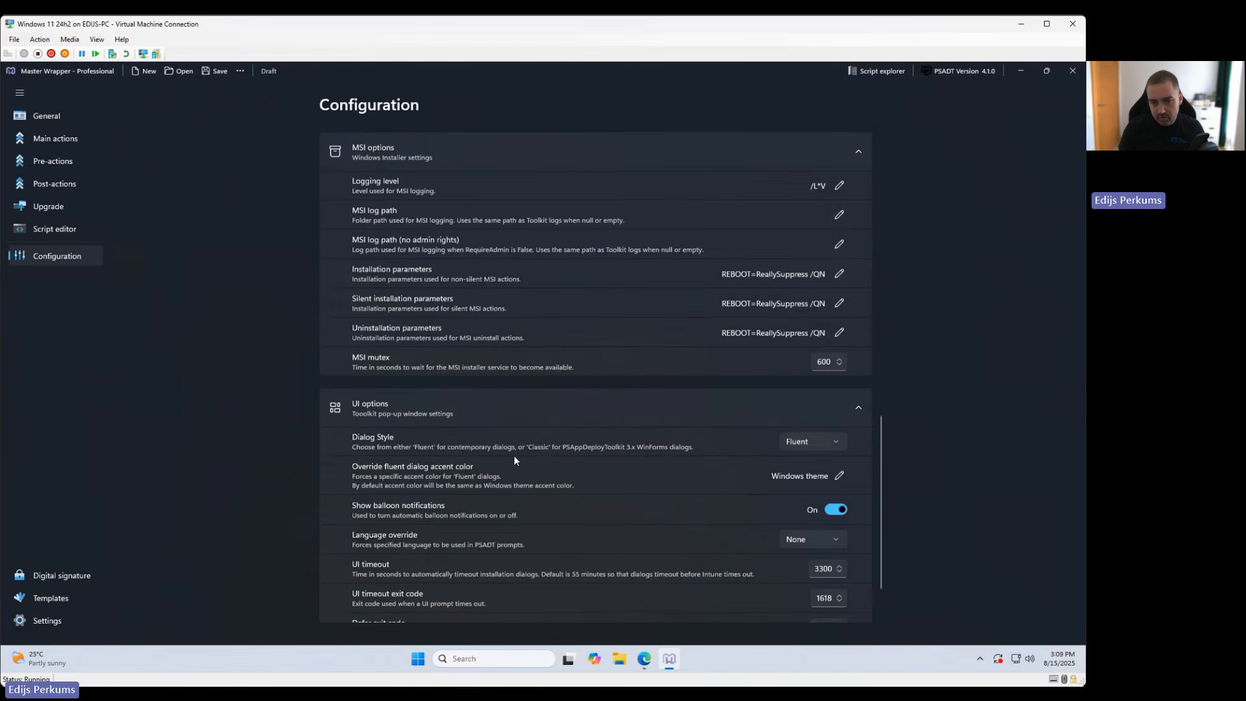
pyautogui.scroll(4, 686, 471)
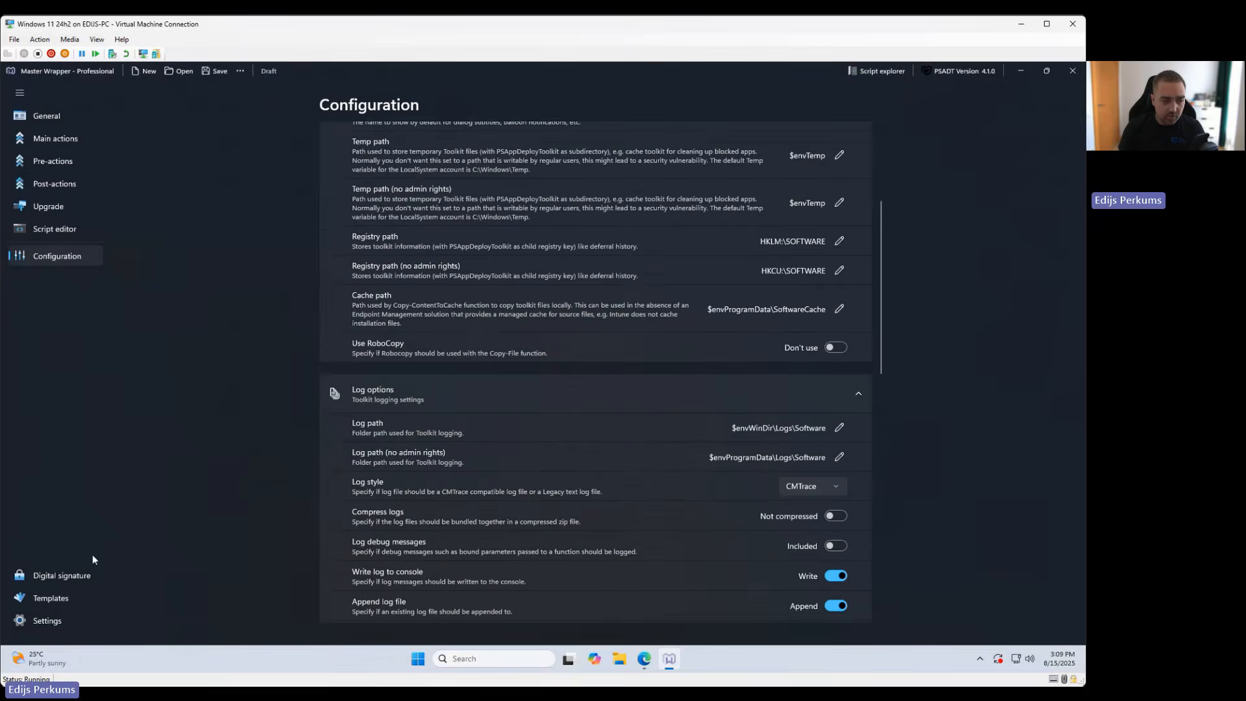
# - Begin saving the current project as a new template and name it MyCustomTemplate
pyautogui.click(50, 597)
pyautogui.click(805, 142)
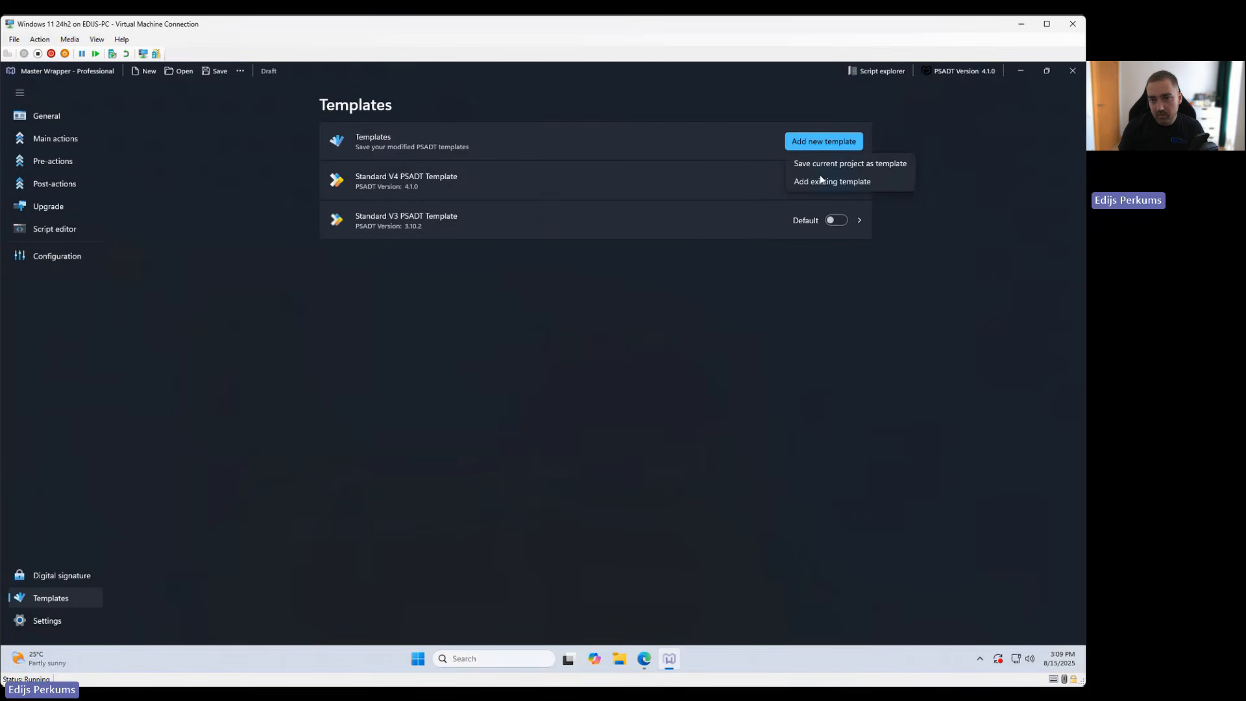
pyautogui.click(838, 165)
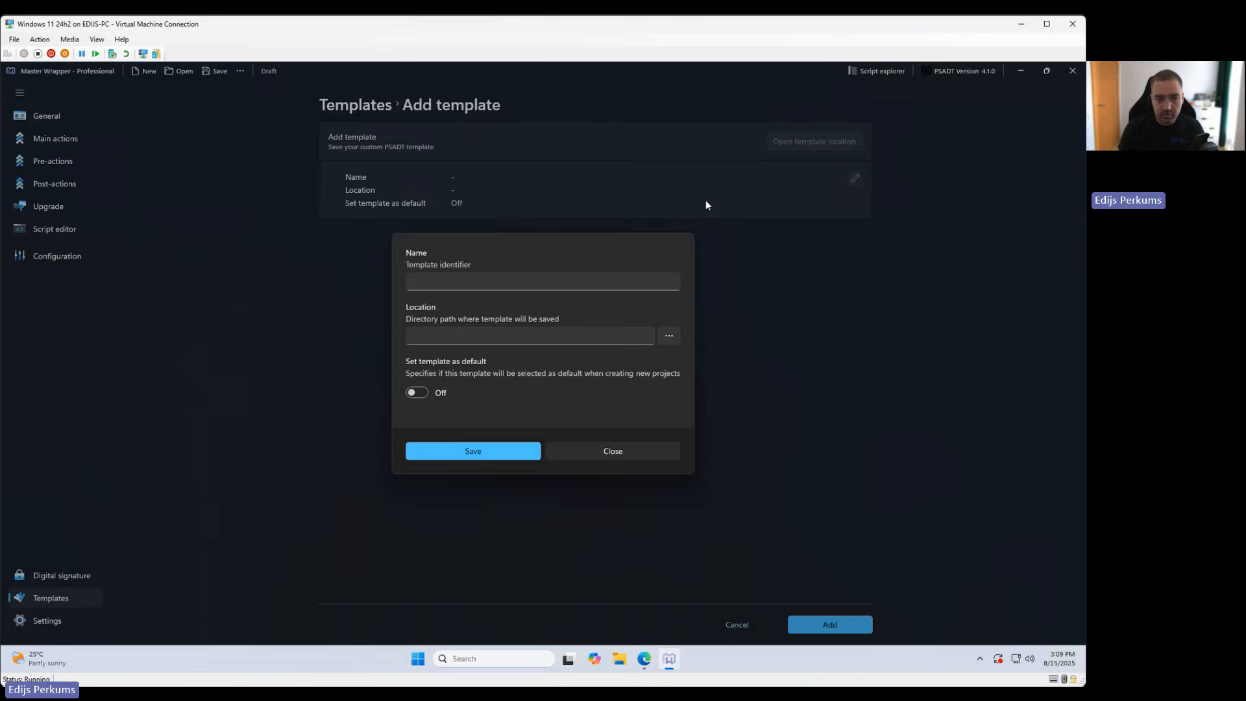
pyautogui.click(472, 286)
pyautogui.write('MyCu')
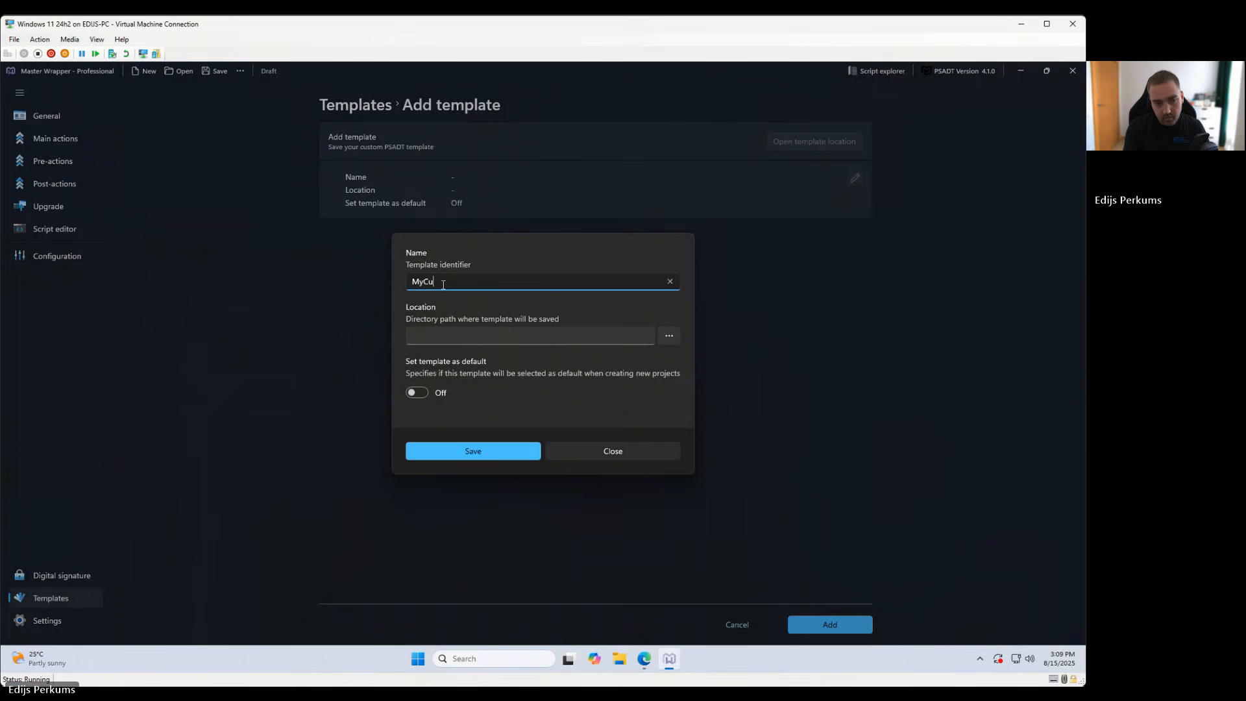
pyautogui.write('stomTemplate')
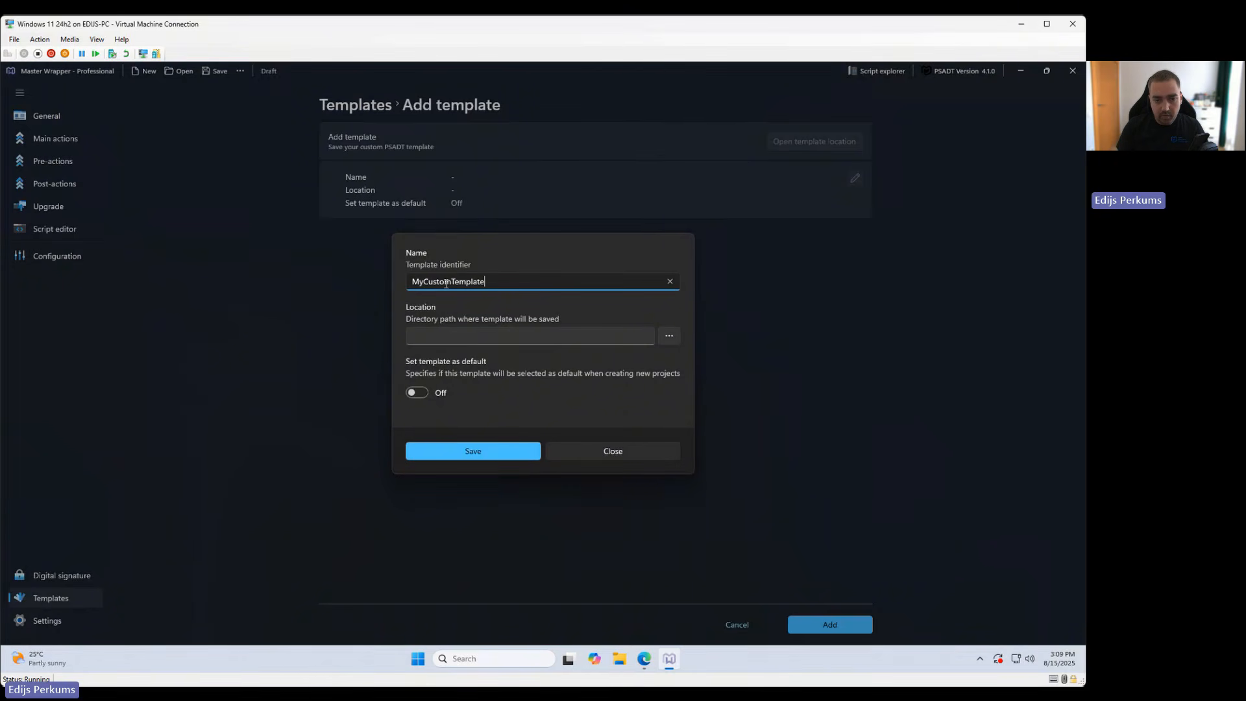
# - Create a MyCustomTemplate folder inside C:\Templates and choose it as the template's save location
pyautogui.click(668, 335)
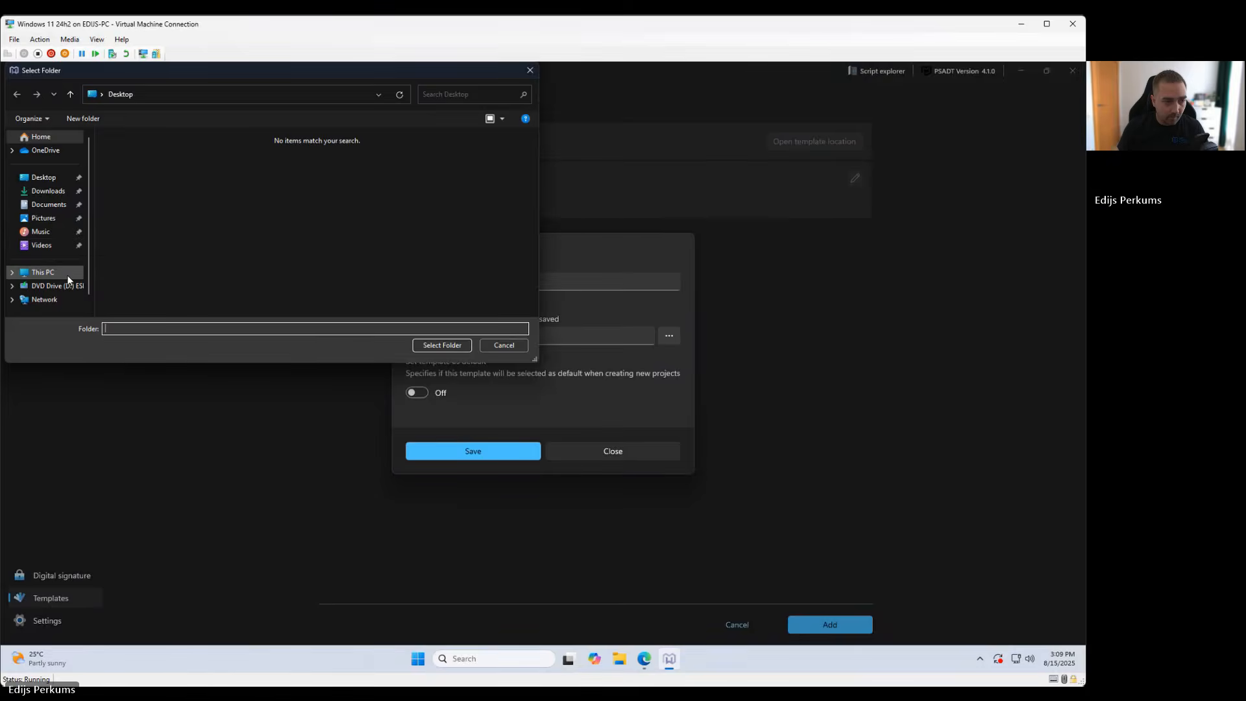
pyautogui.click(46, 272)
pyautogui.doubleClick(150, 162)
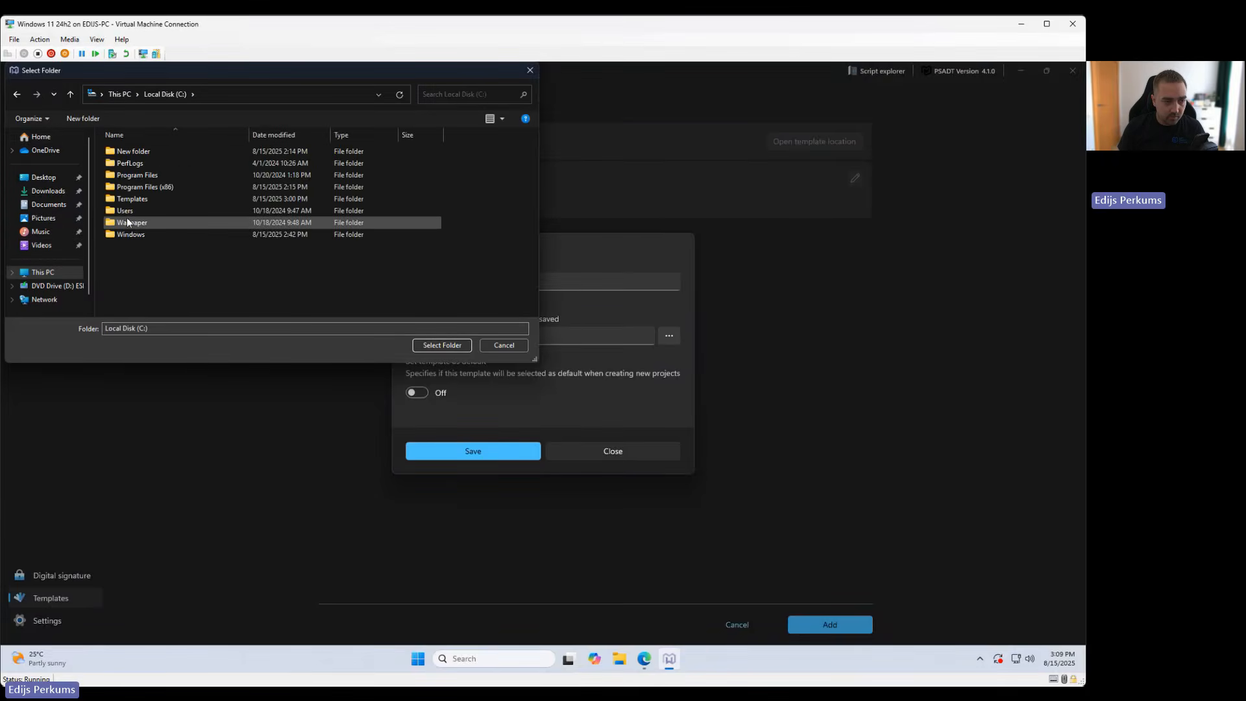
pyautogui.doubleClick(139, 202)
pyautogui.hotkey('ctrl', 'shift', 'n')
pyautogui.write('MY')
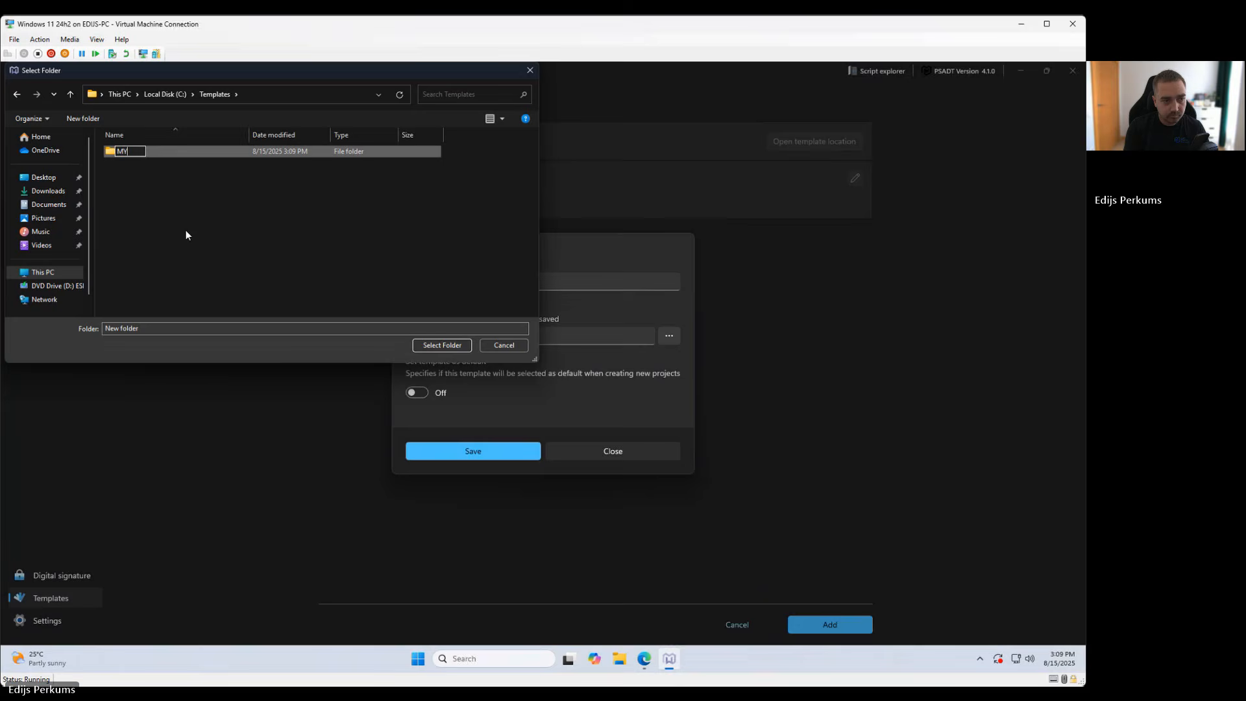
pyautogui.press('BackSpace')
pyautogui.write('yCustom')
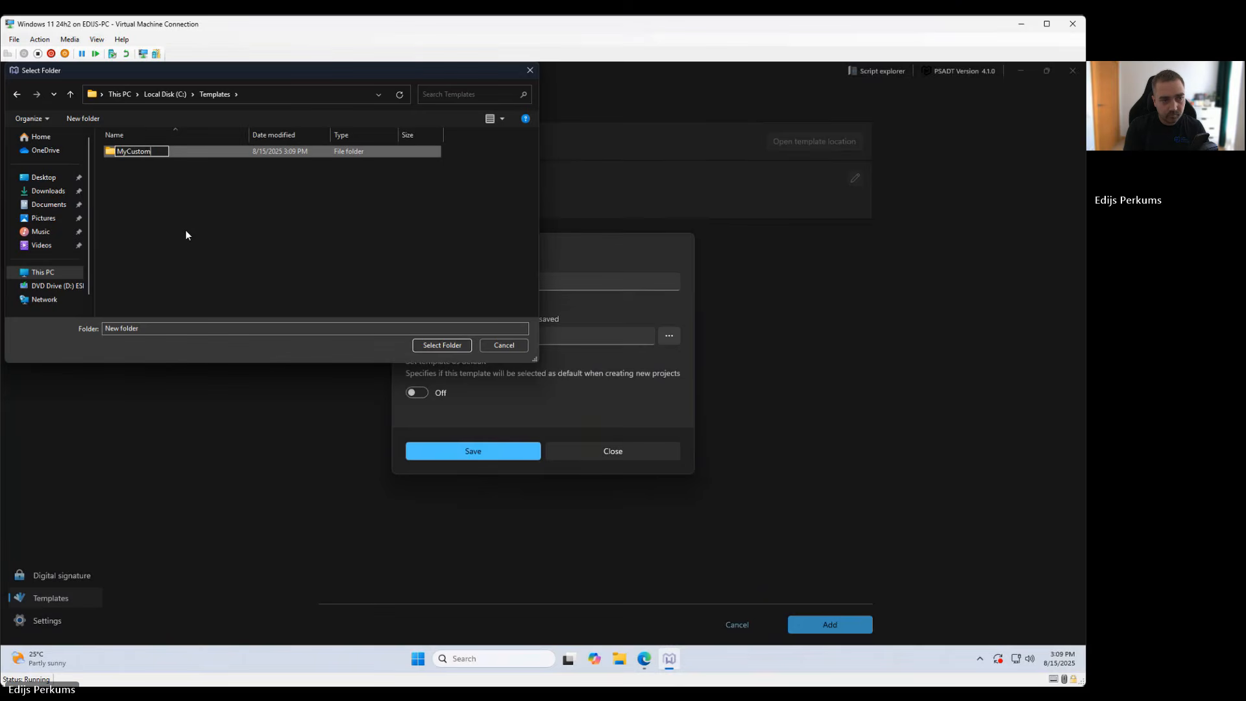
pyautogui.write('Template')
pyautogui.press('Return')
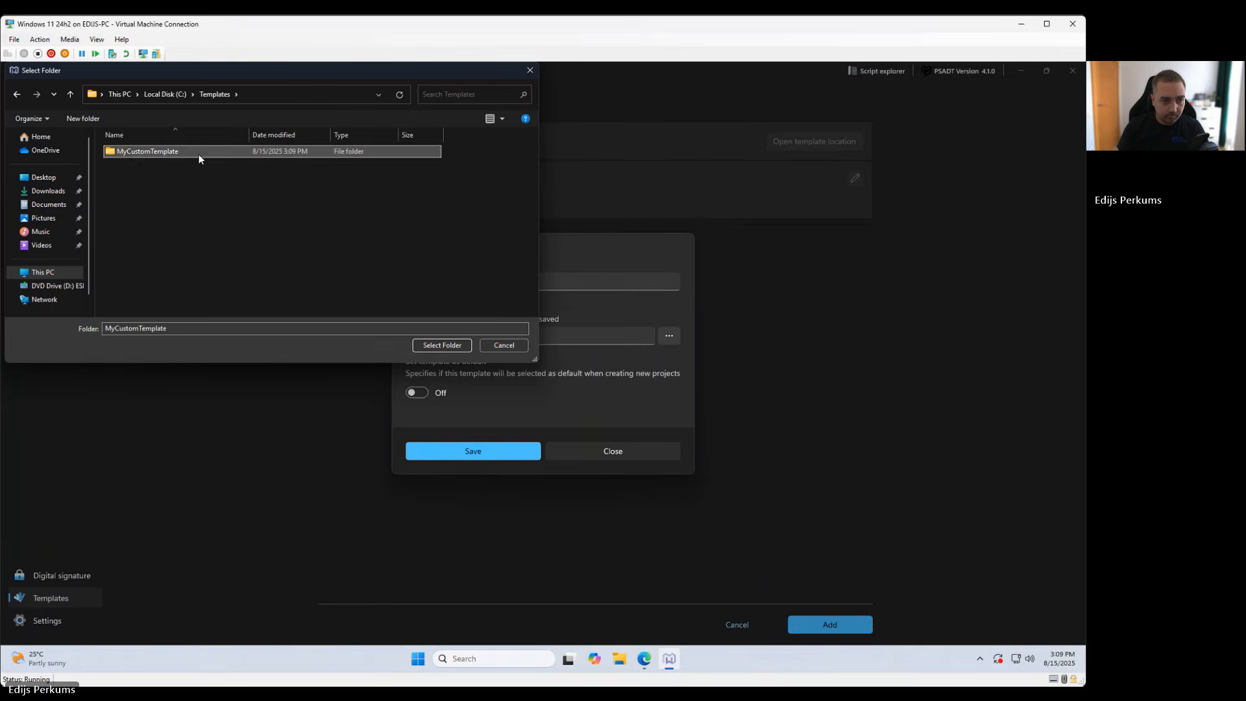
pyautogui.doubleClick(197, 153)
pyautogui.click(444, 345)
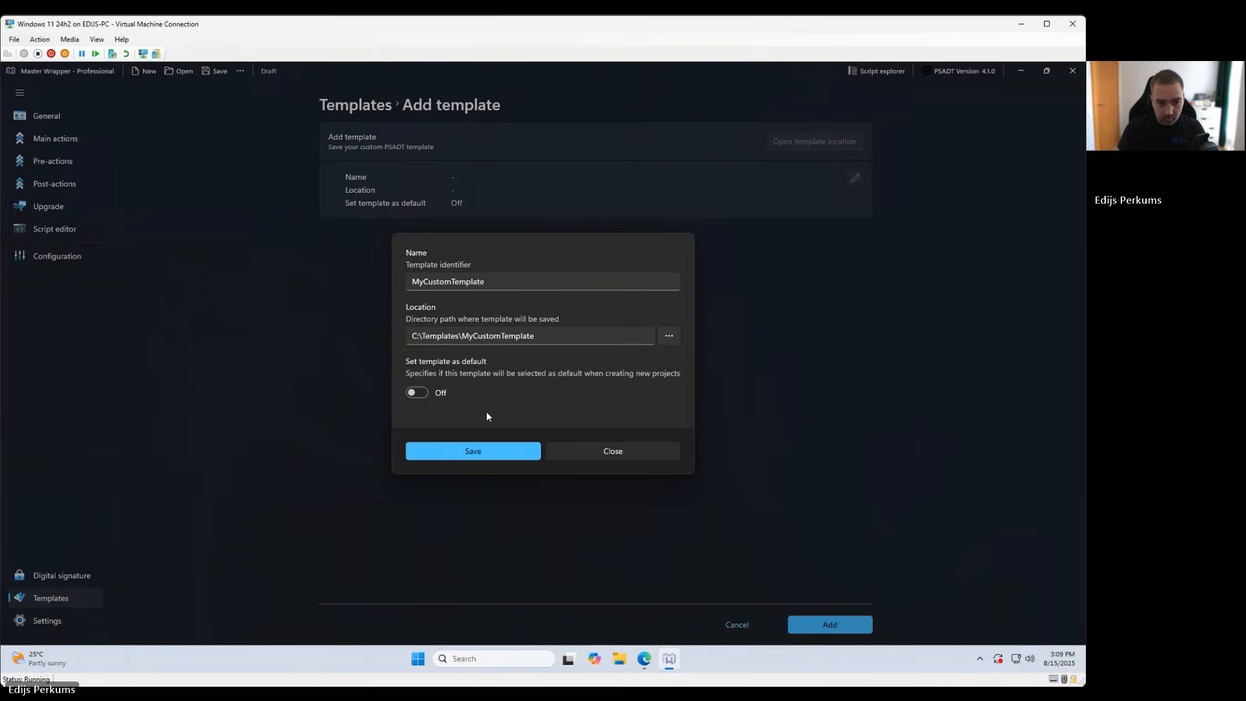
# - Set MyCustomTemplate as the default template and add it to the template list
pyautogui.click(416, 393)
pyautogui.click(485, 451)
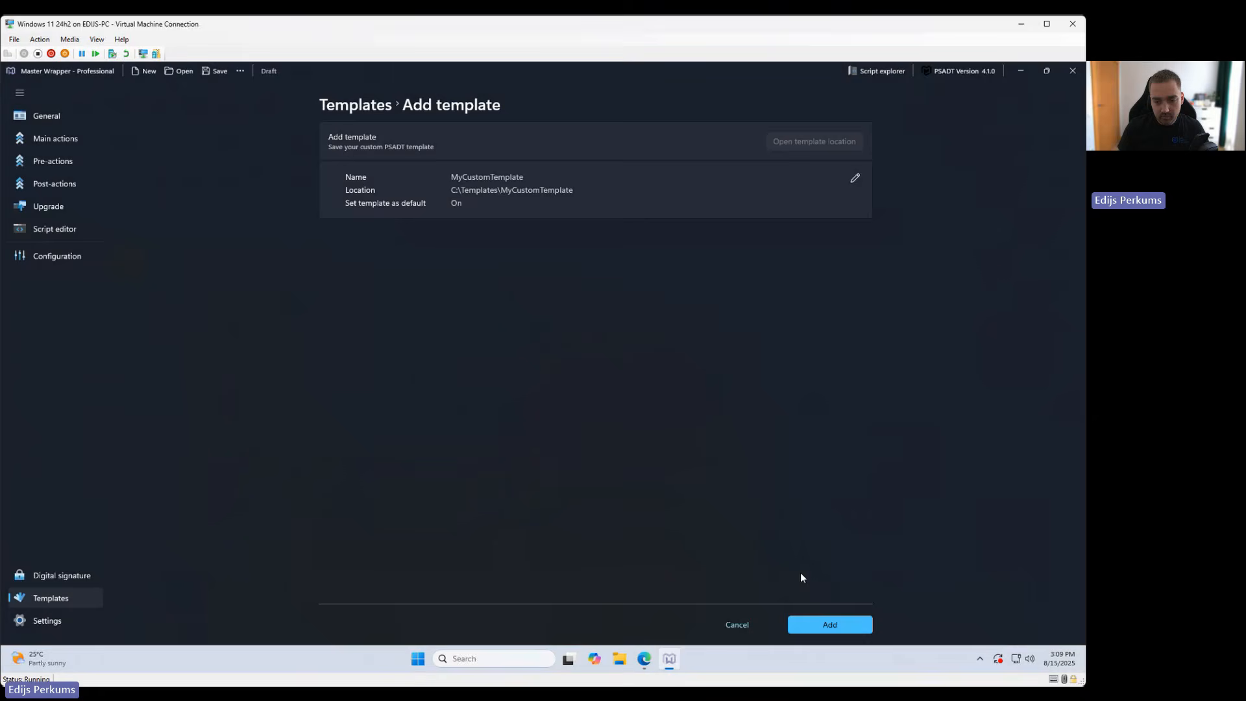
pyautogui.click(833, 627)
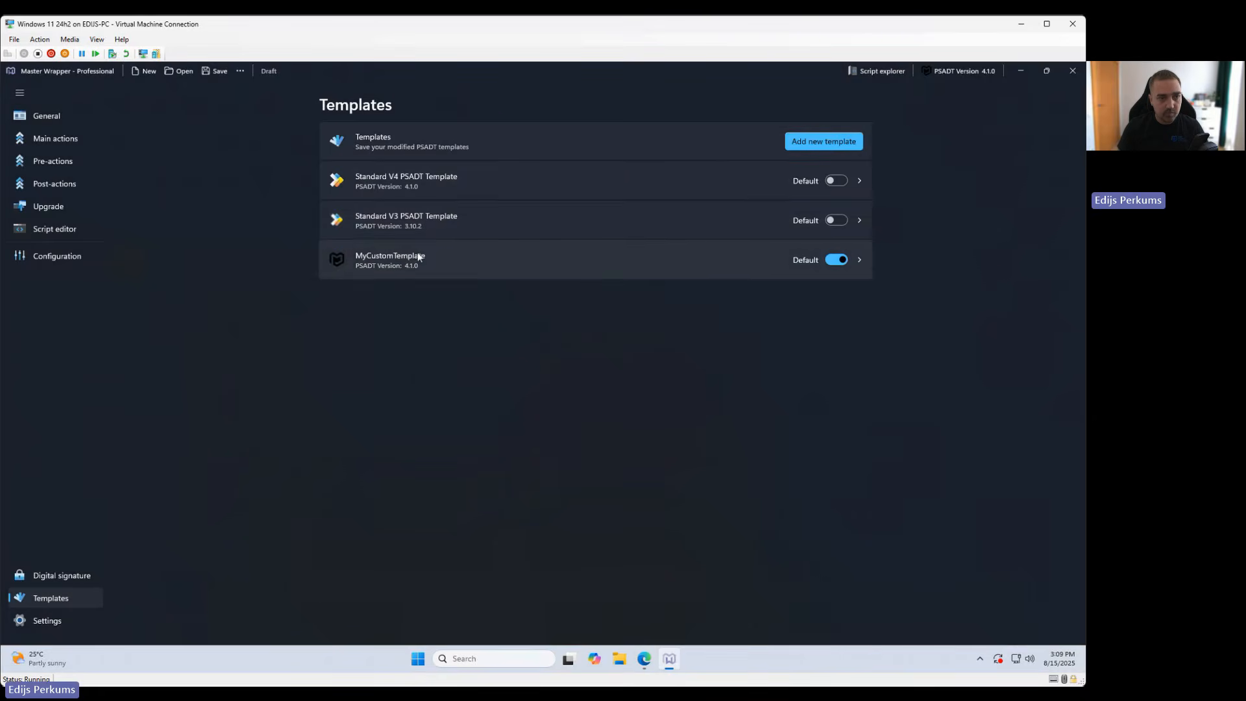
# - Close the draft project without saving its changes and start a new project from the default custom template
pyautogui.click(240, 71)
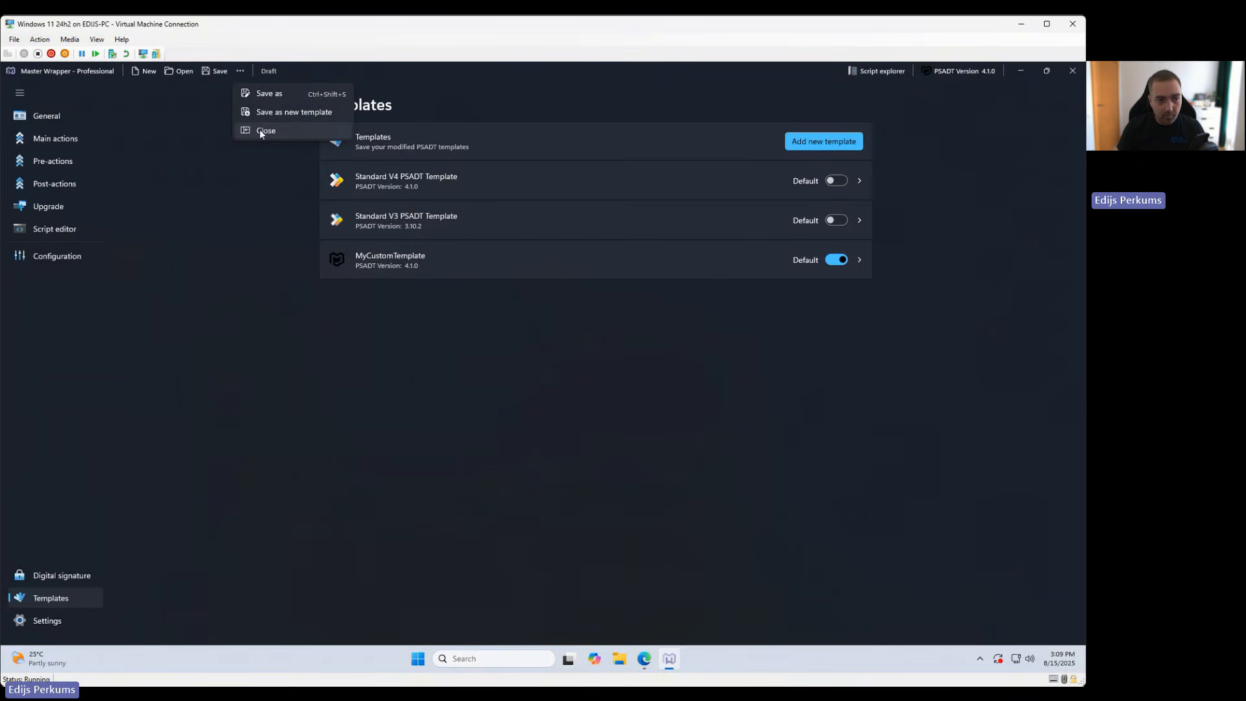
pyautogui.click(259, 130)
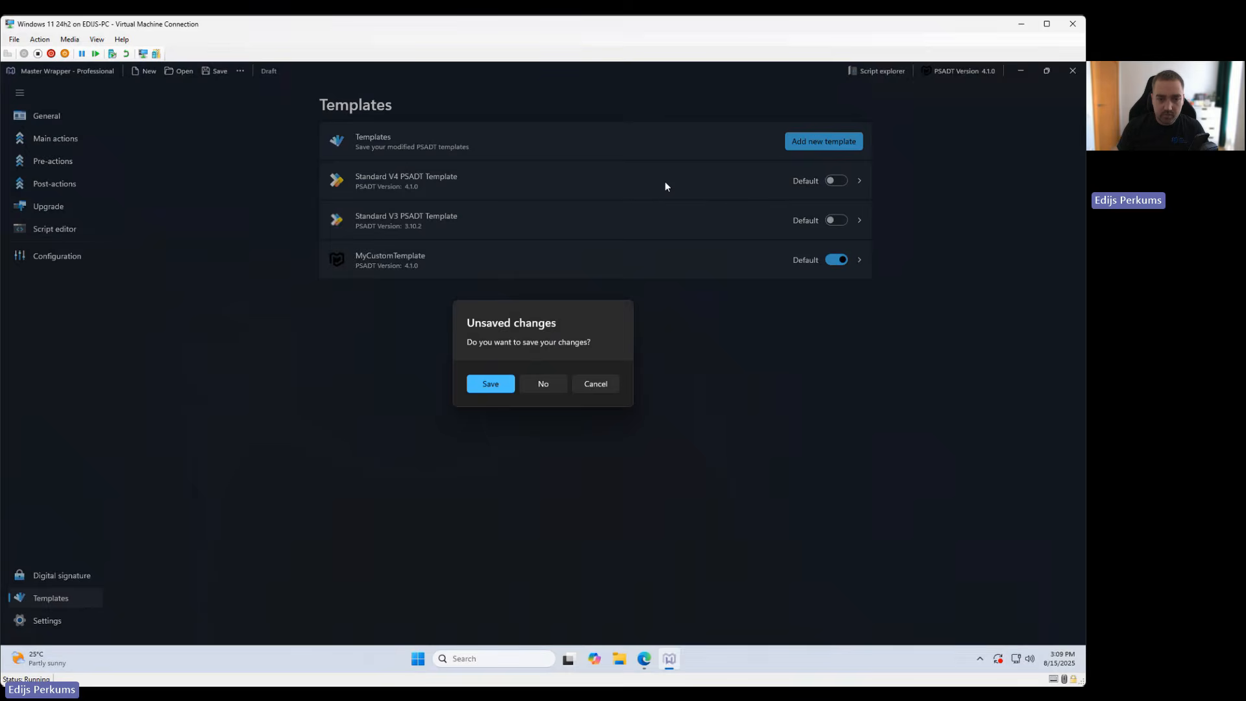
pyautogui.click(558, 390)
pyautogui.click(663, 358)
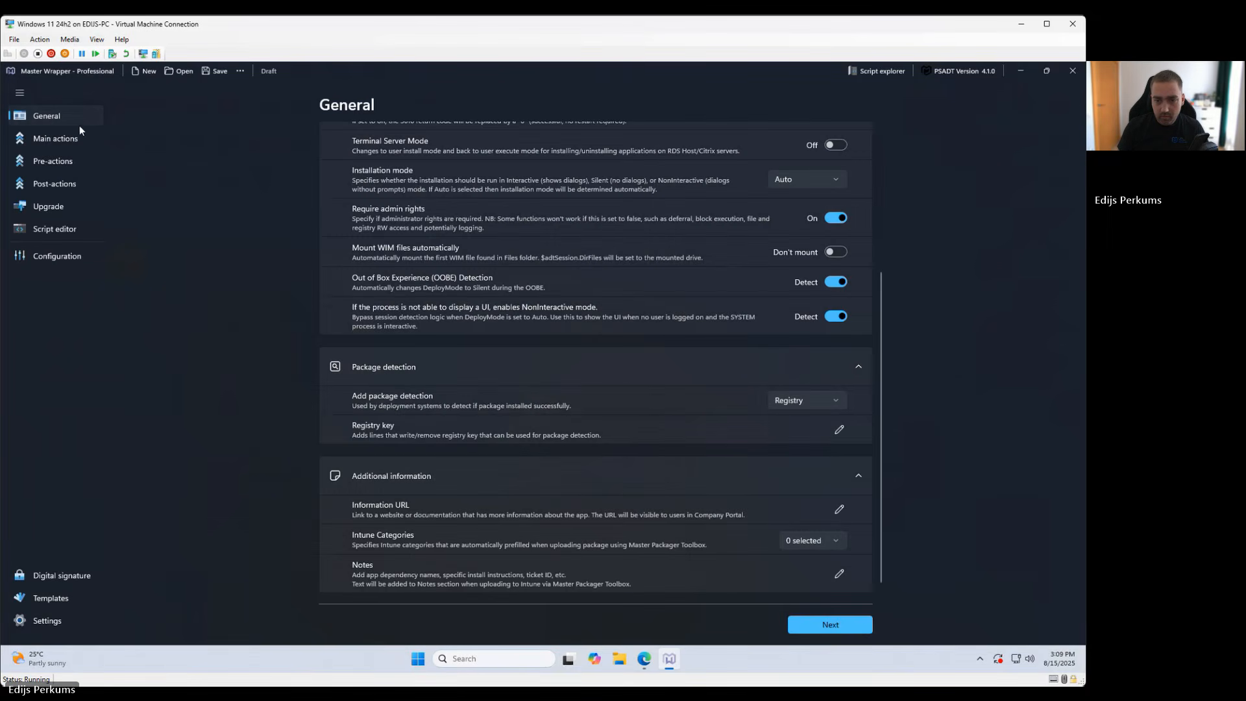
# - Load the application info from the masterpackager_25.6.9358 installer on the Desktop, keeping the project window maximized at the end
pyautogui.moveTo(883, 296); pyautogui.dragTo(881, 131)
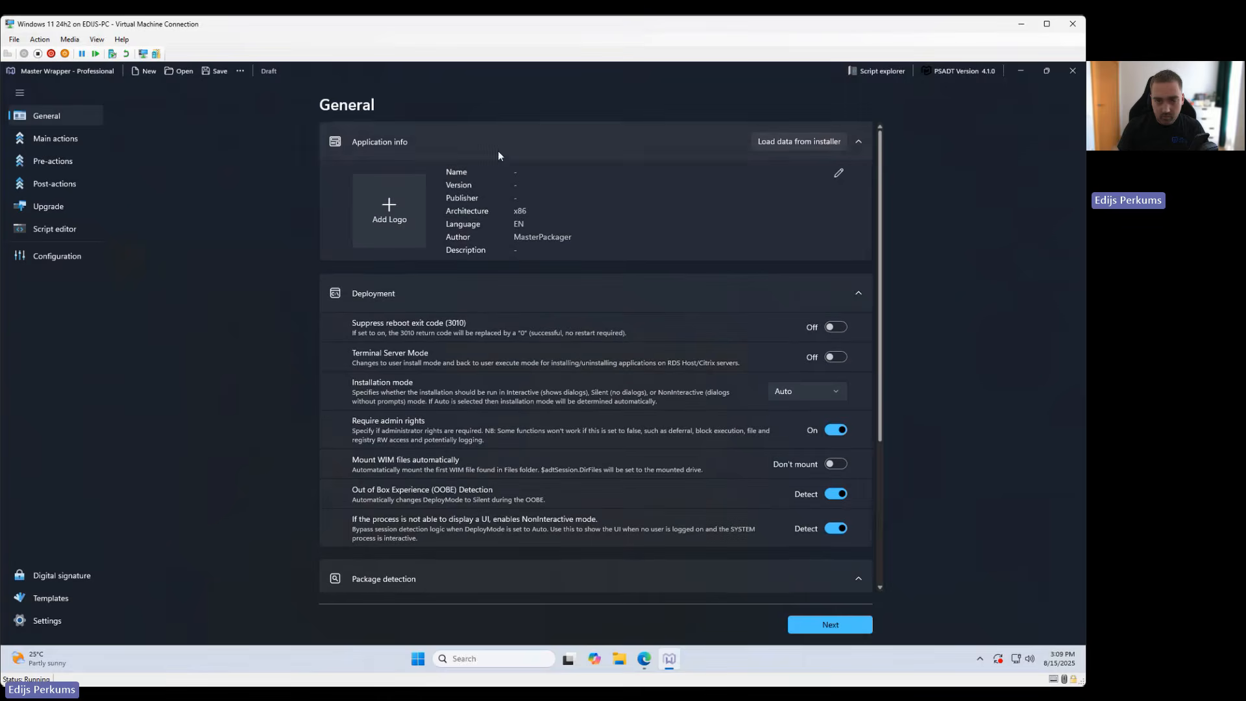
pyautogui.click(1022, 71)
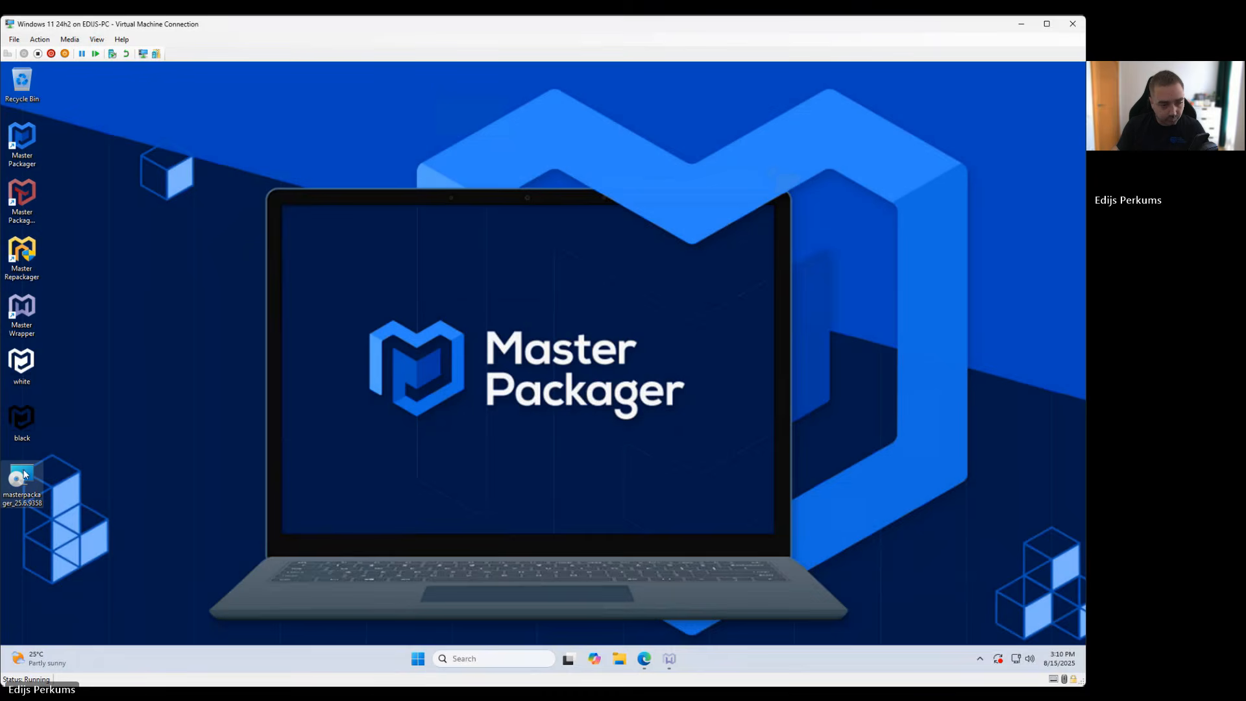
pyautogui.click(670, 659)
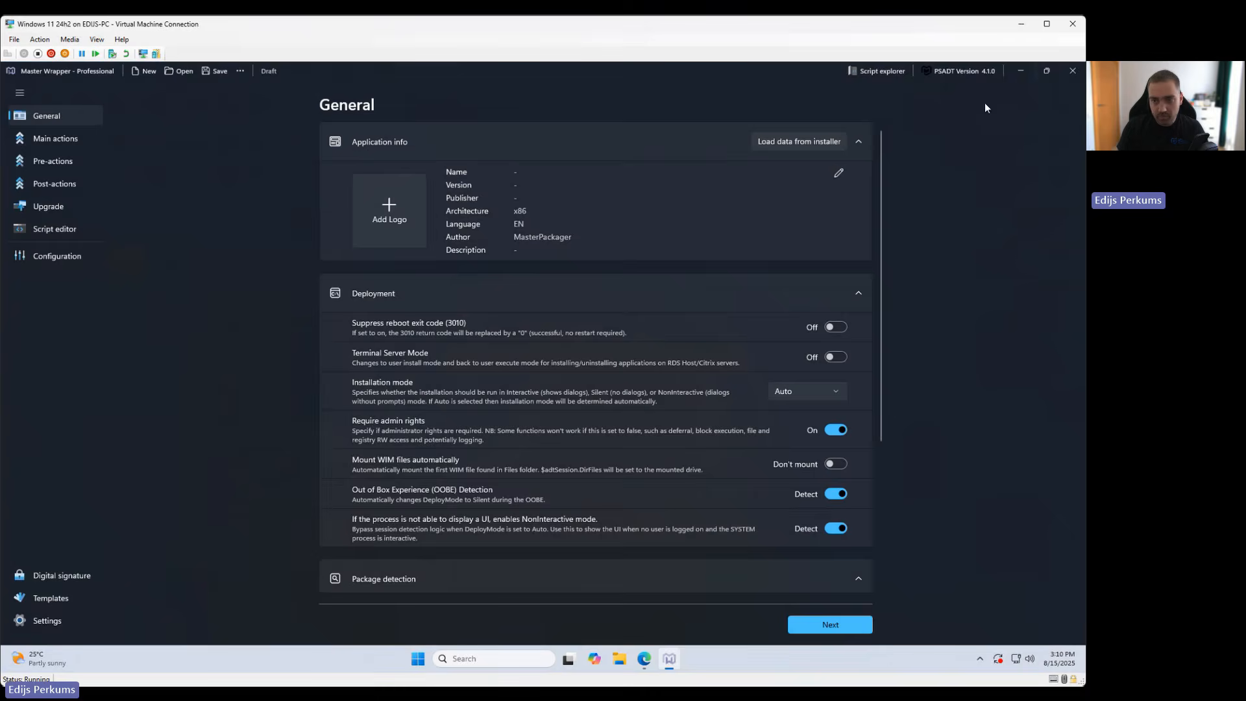
pyautogui.click(1047, 70)
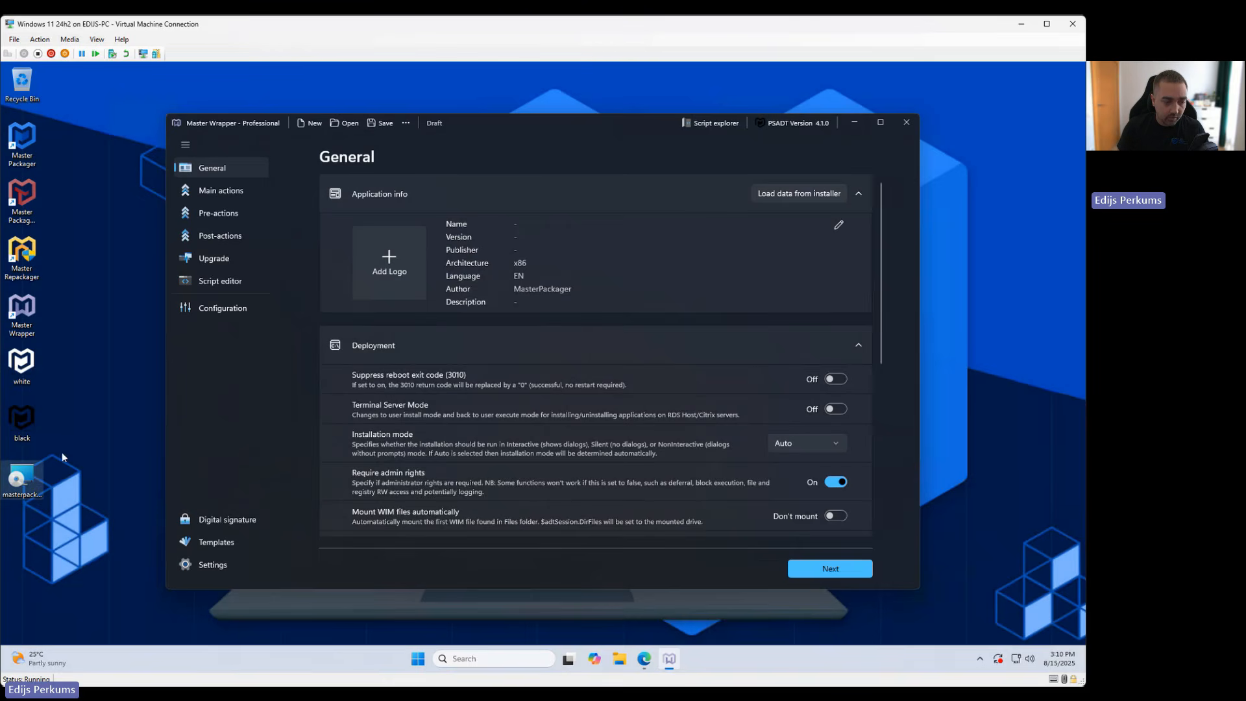
pyautogui.moveTo(22, 481); pyautogui.dragTo(391, 259)
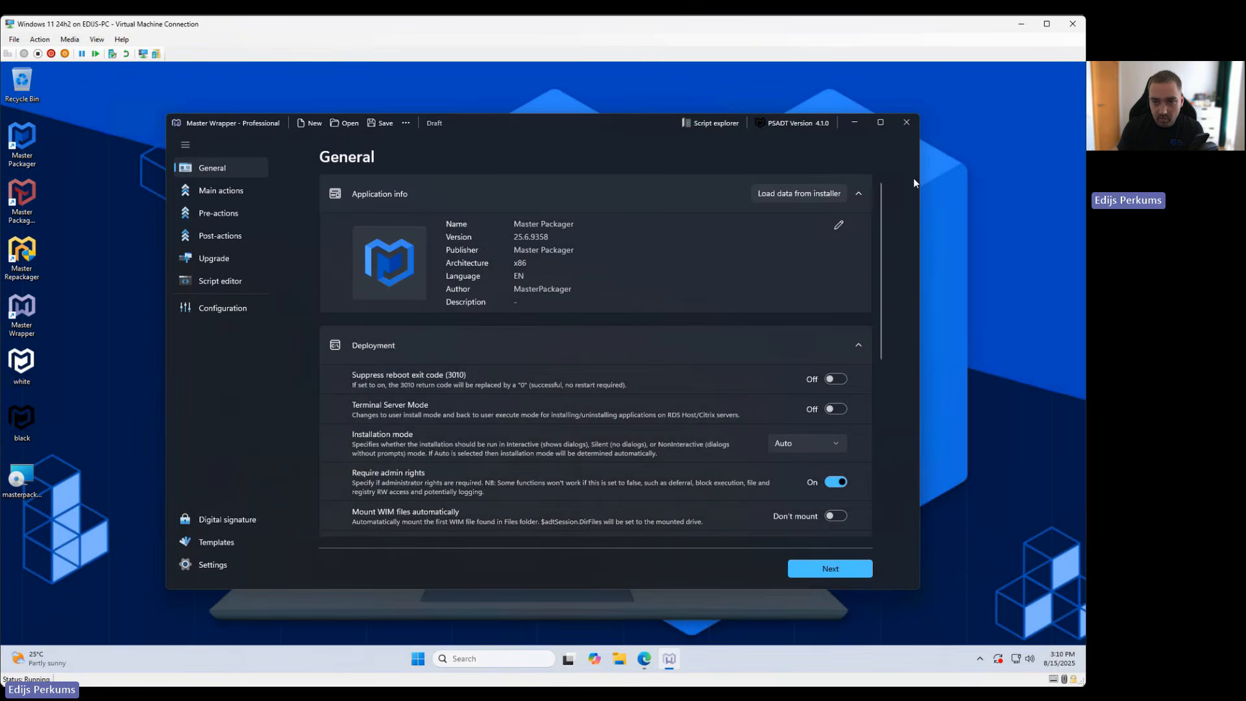
pyautogui.click(880, 122)
# - Examine the generated main actions, the pre-actions, and how the script defines and uses AppProcessesToClose
pyautogui.click(56, 139)
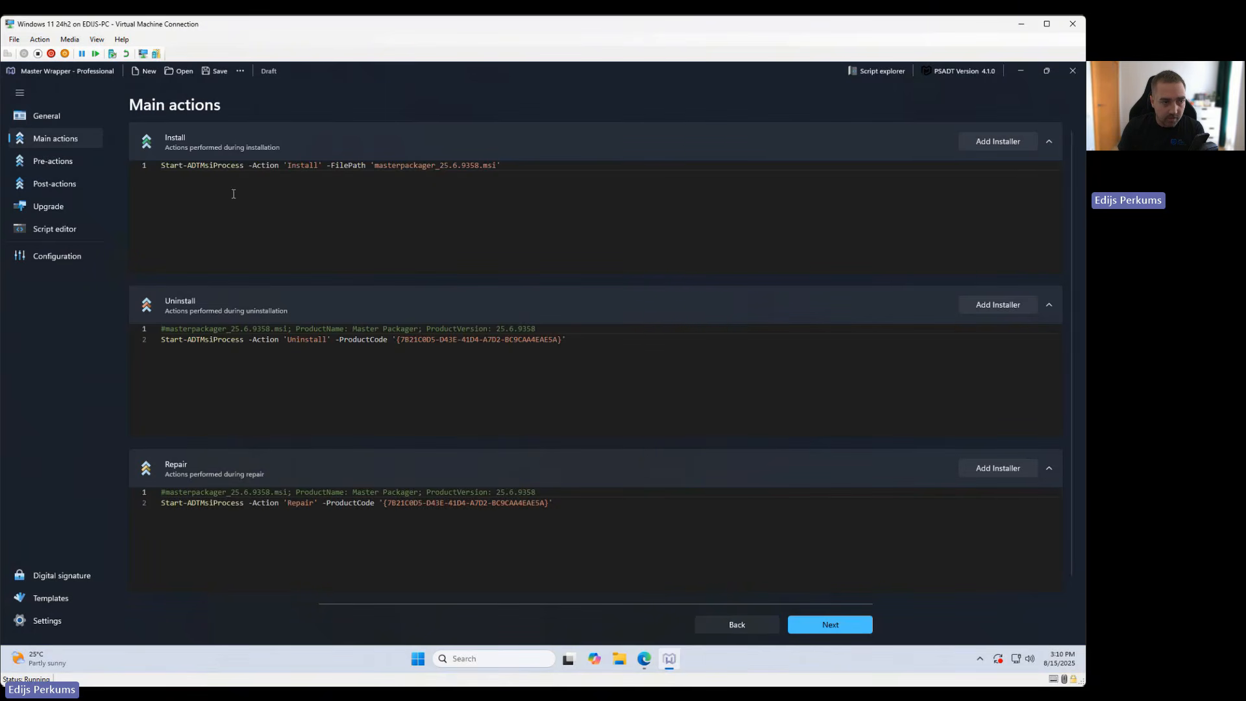
pyautogui.click(71, 163)
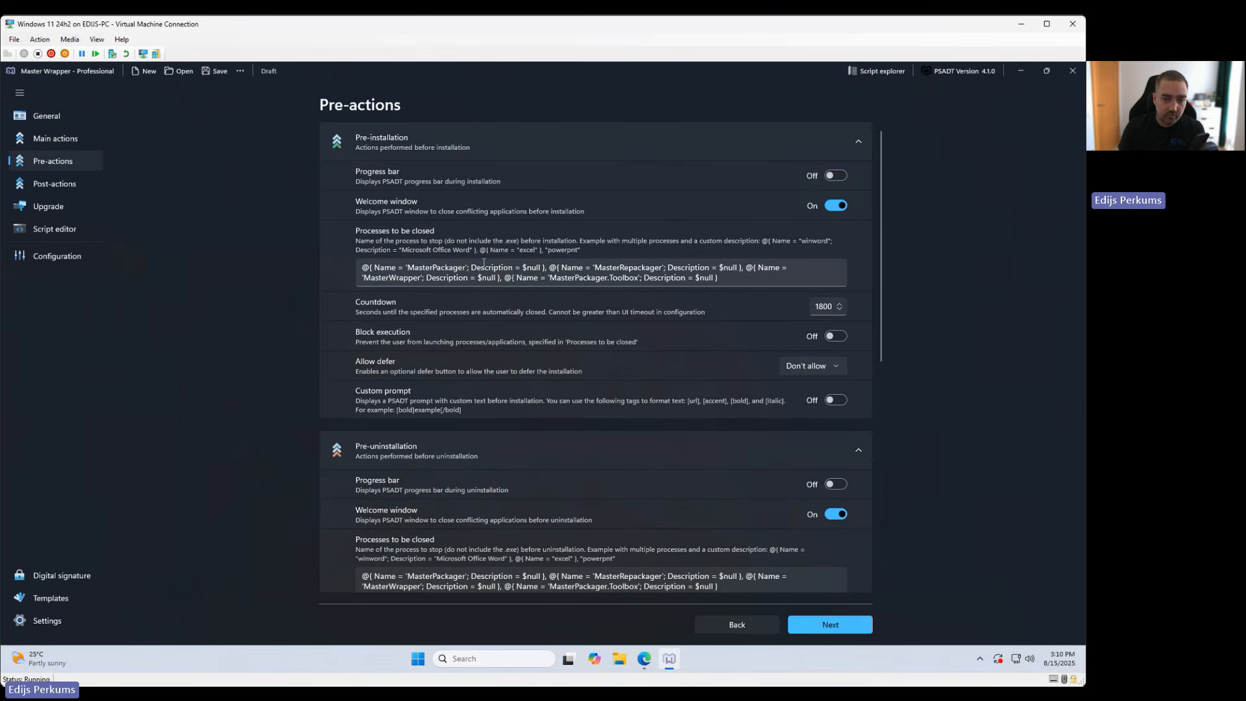
pyautogui.click(65, 228)
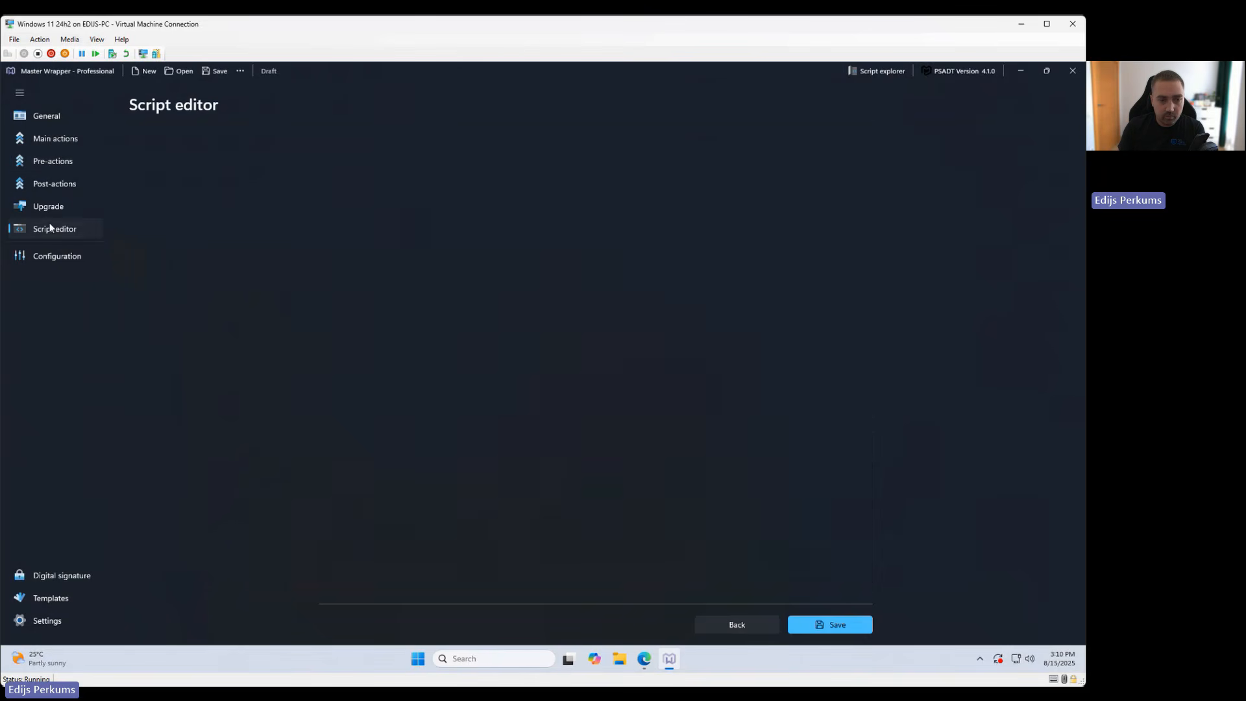
pyautogui.click(1030, 184)
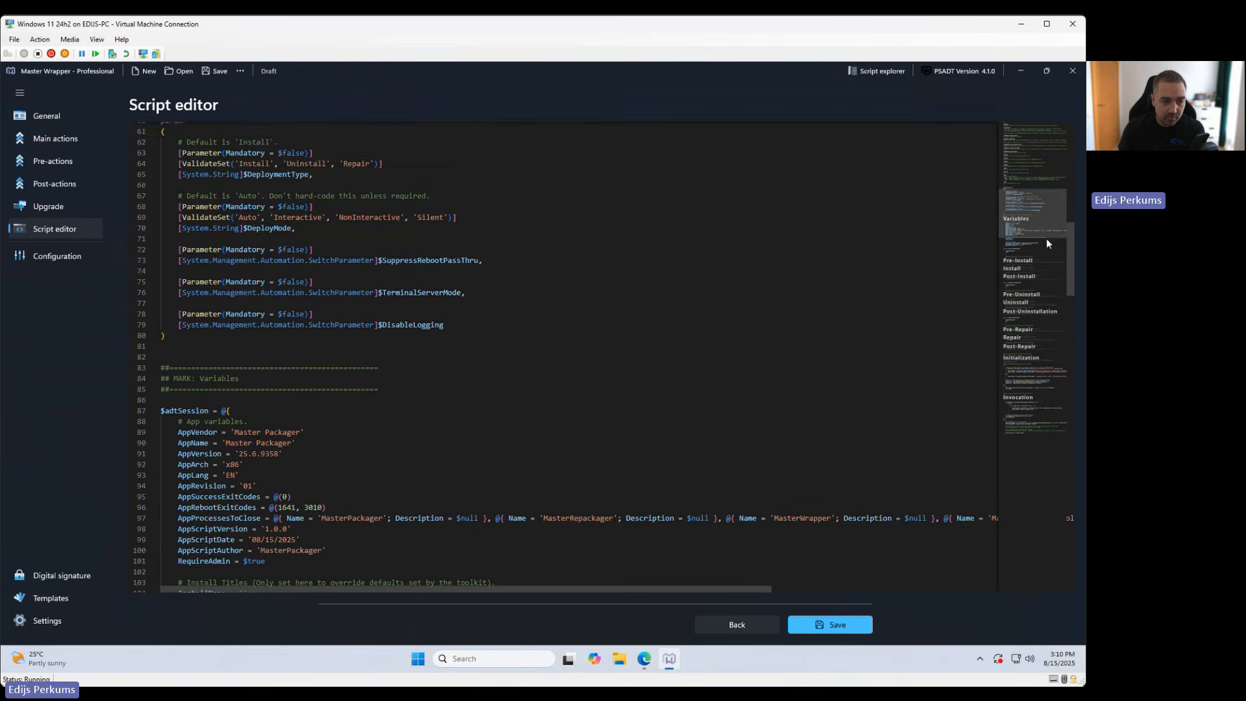
pyautogui.scroll(-2, 307, 426)
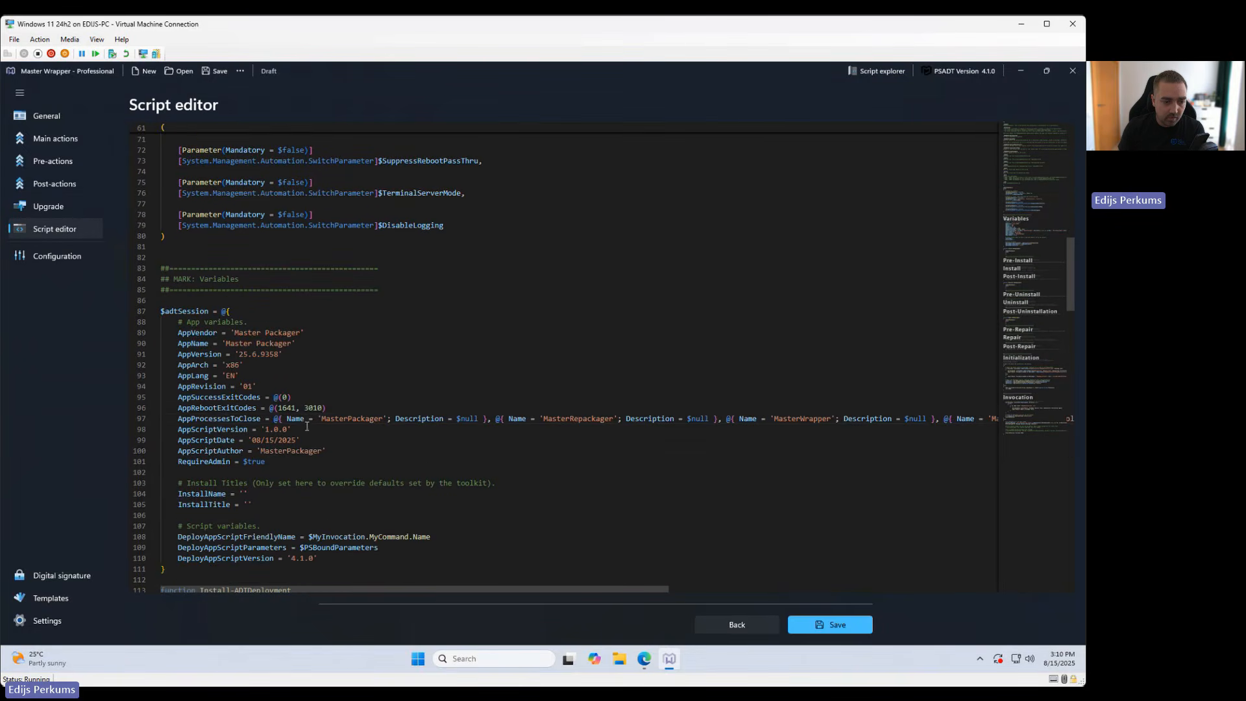
pyautogui.doubleClick(215, 421)
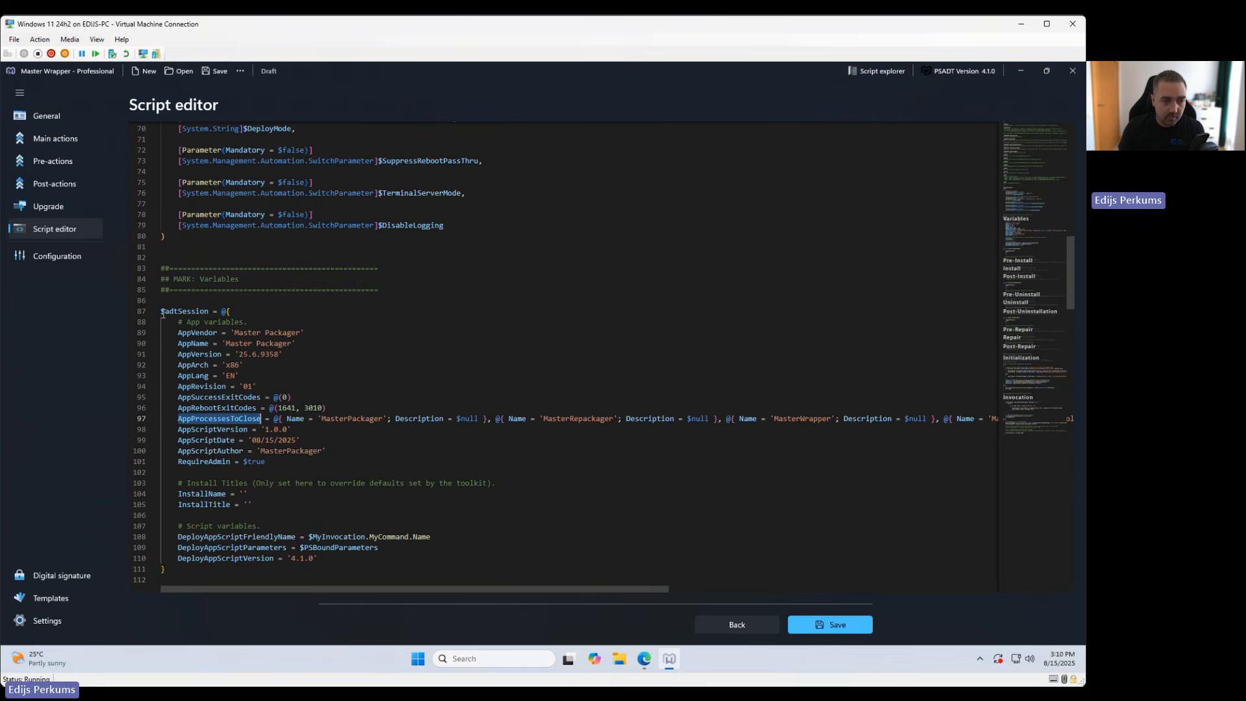
pyautogui.scroll(-2, 279, 363)
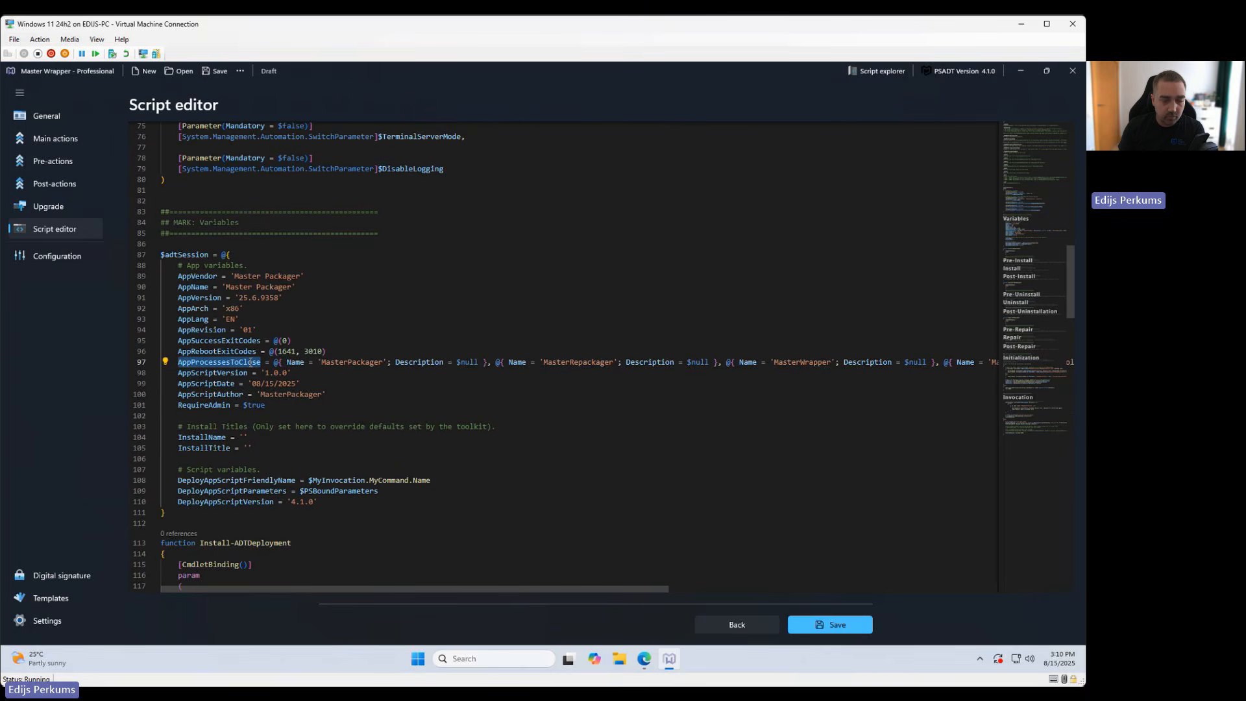
pyautogui.scroll(-4, 426, 363)
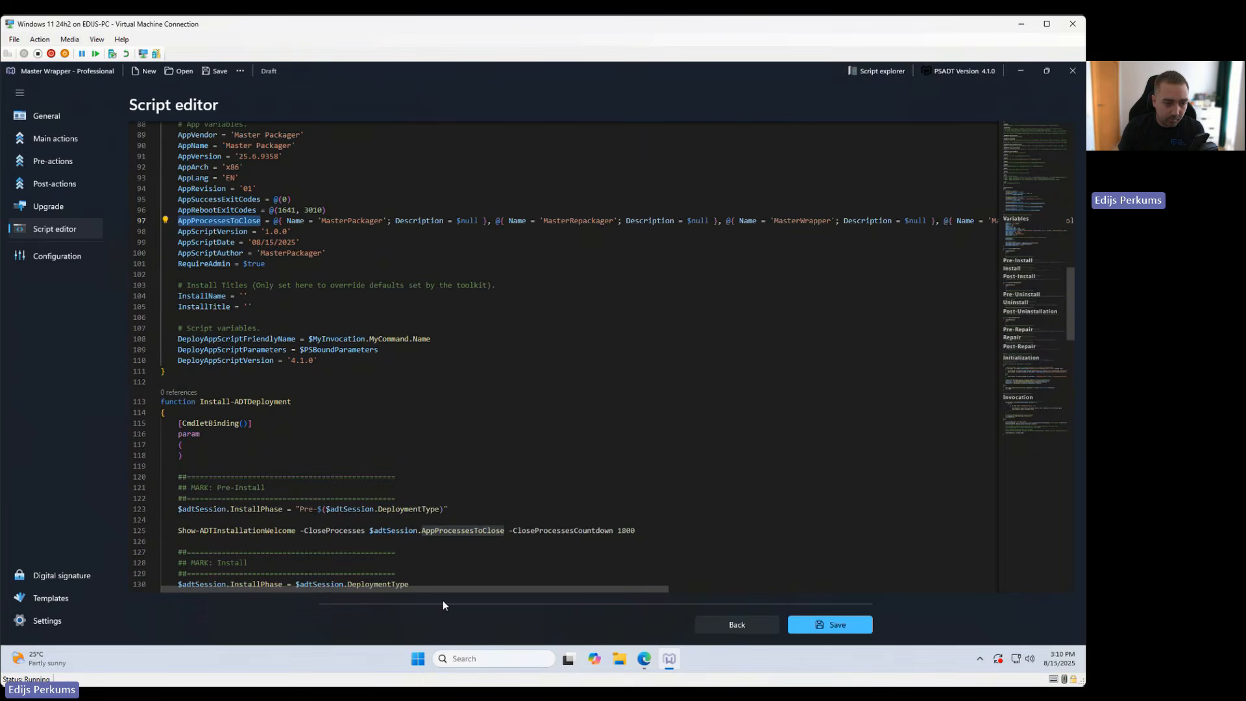
# - Save the project into a new Desktop folder named Package
pyautogui.click(215, 71)
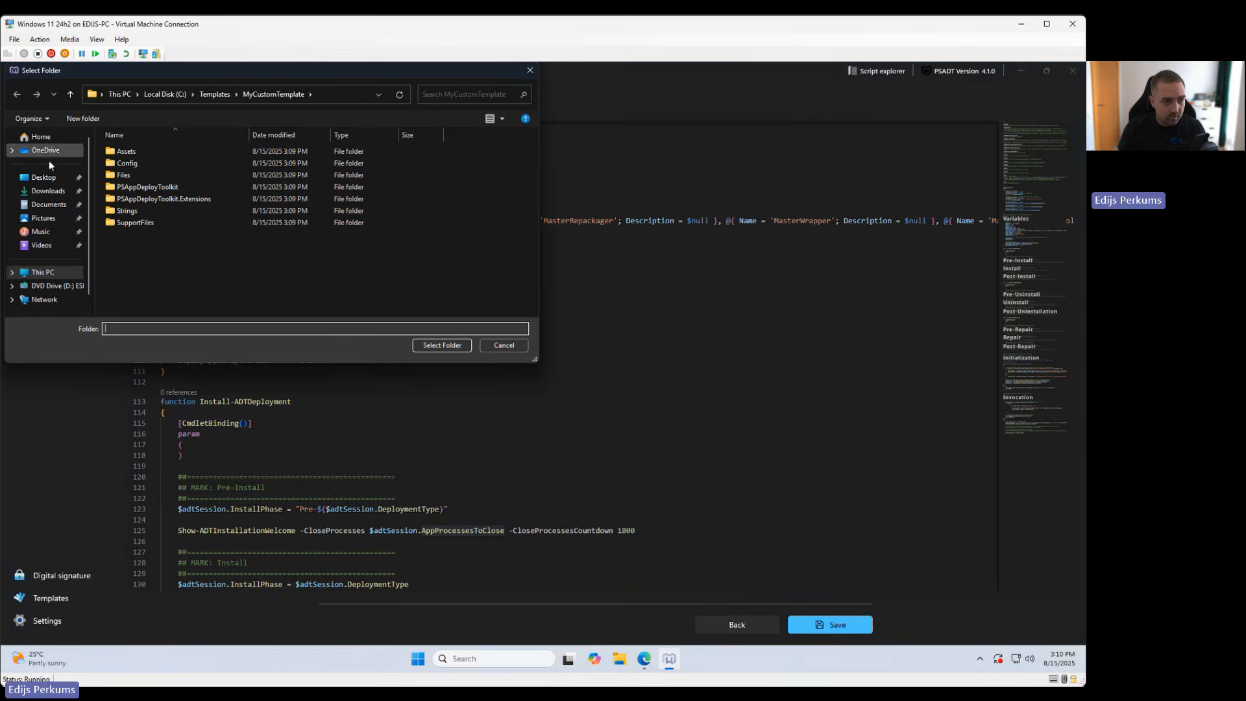
pyautogui.click(44, 177)
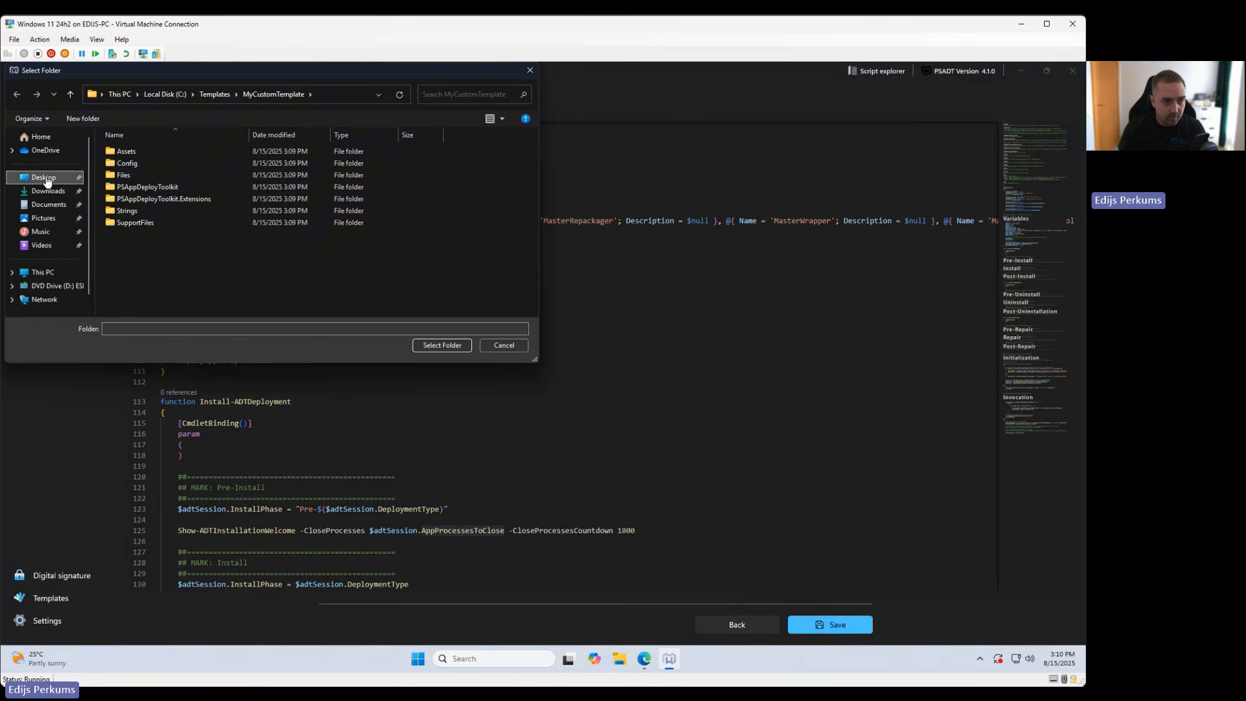
pyautogui.click(82, 118)
pyautogui.write('Pacakge')
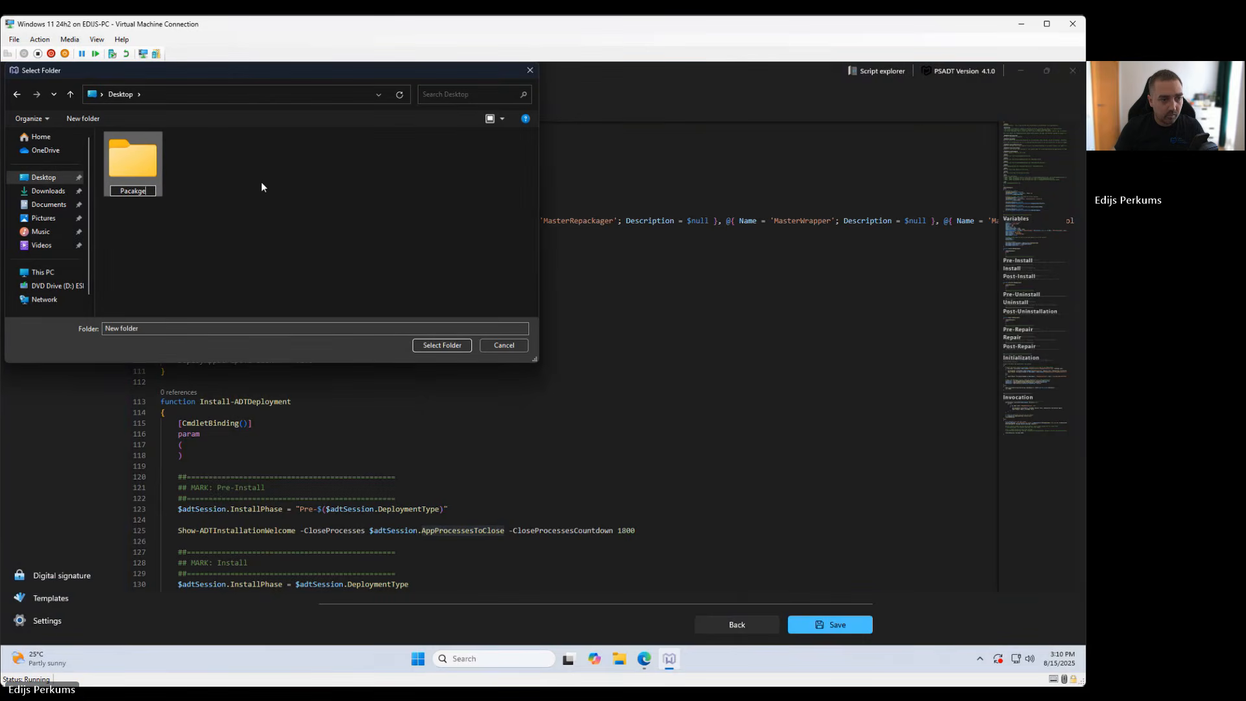
pyautogui.click(139, 190)
pyautogui.press('BackSpace')
pyautogui.press('BackSpace')
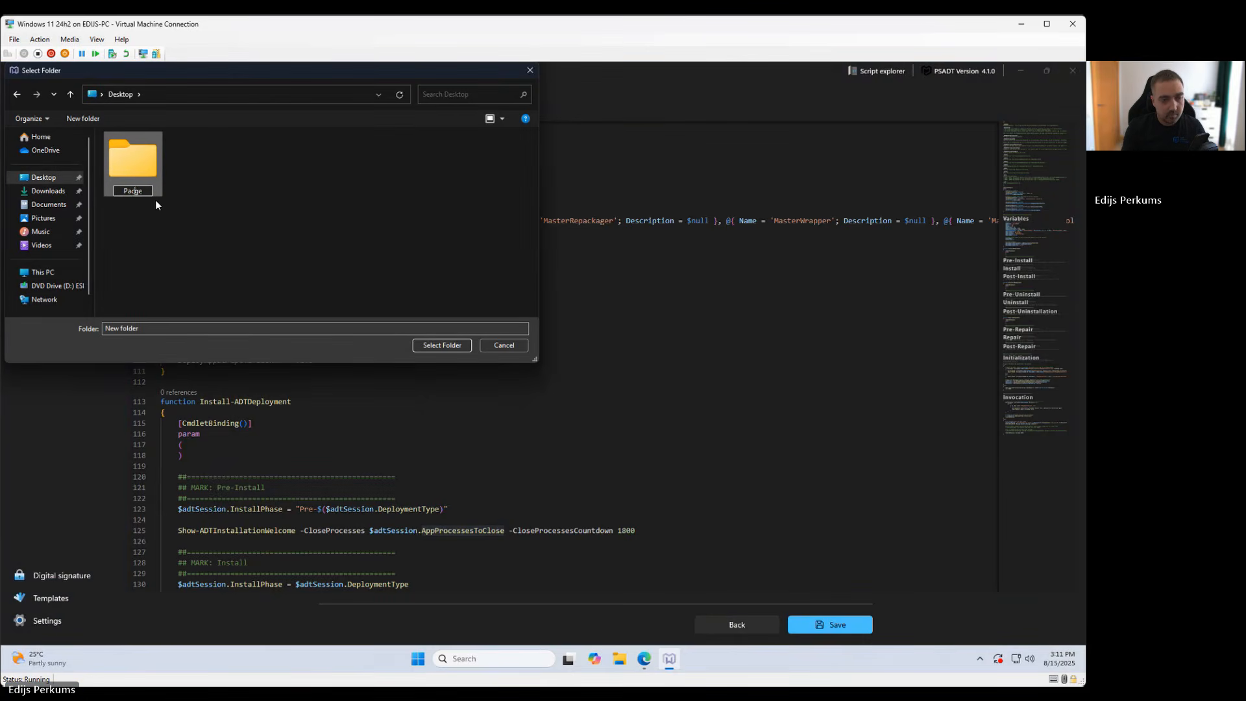
pyautogui.write('kla')
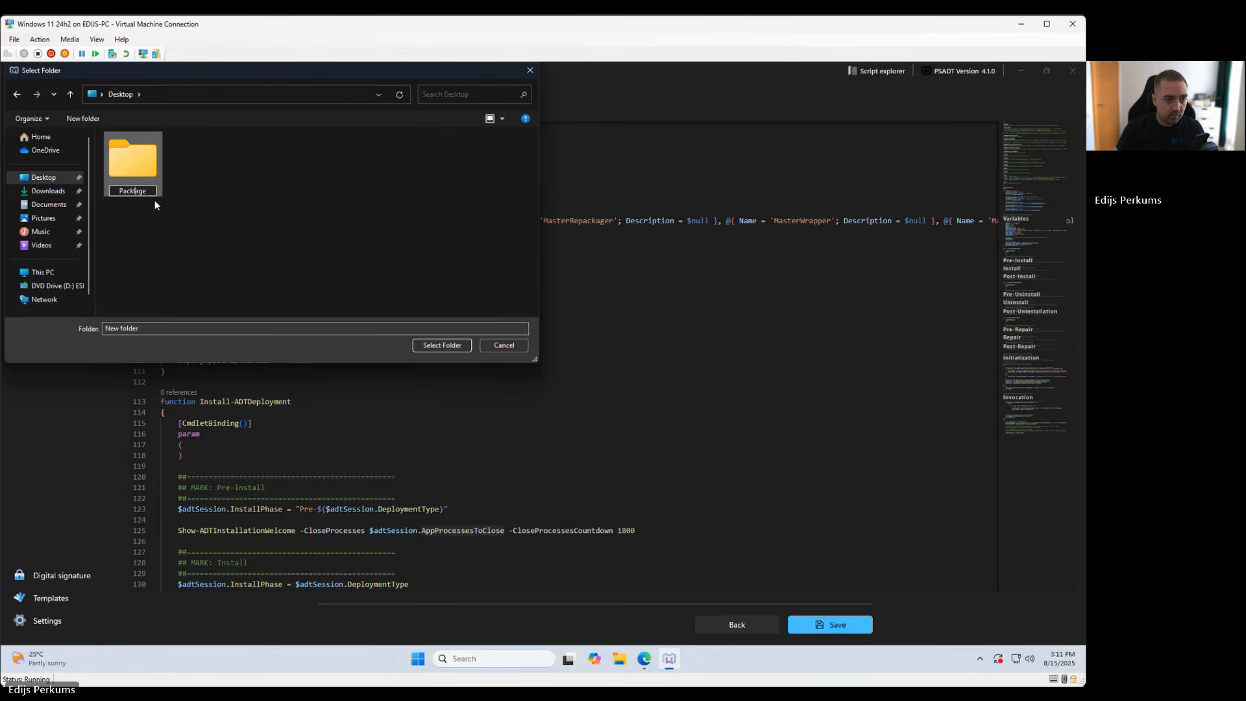
pyautogui.press('Return')
pyautogui.press('Return')
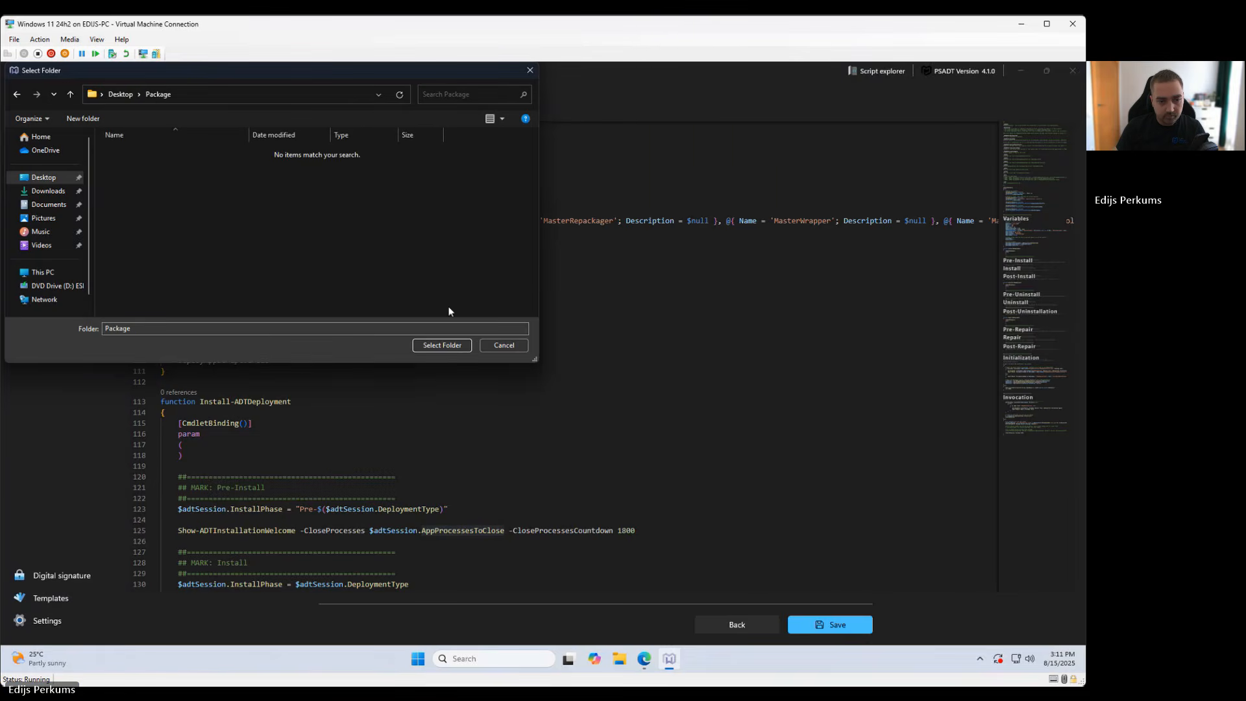
pyautogui.click(451, 344)
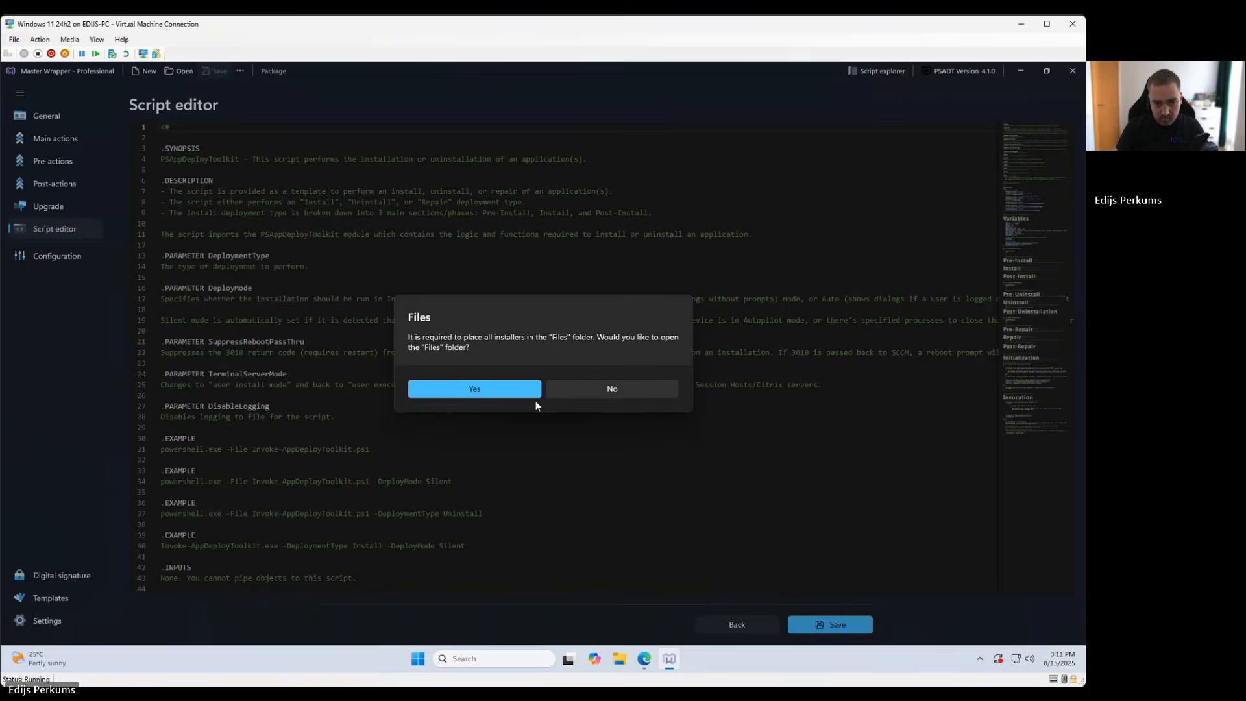
# - Decline opening the Files folder, minimize Master Wrapper, and move the masterpackager_25.6.9358 installer from the Desktop into Package\Files
pyautogui.click(582, 393)
pyautogui.click(1023, 71)
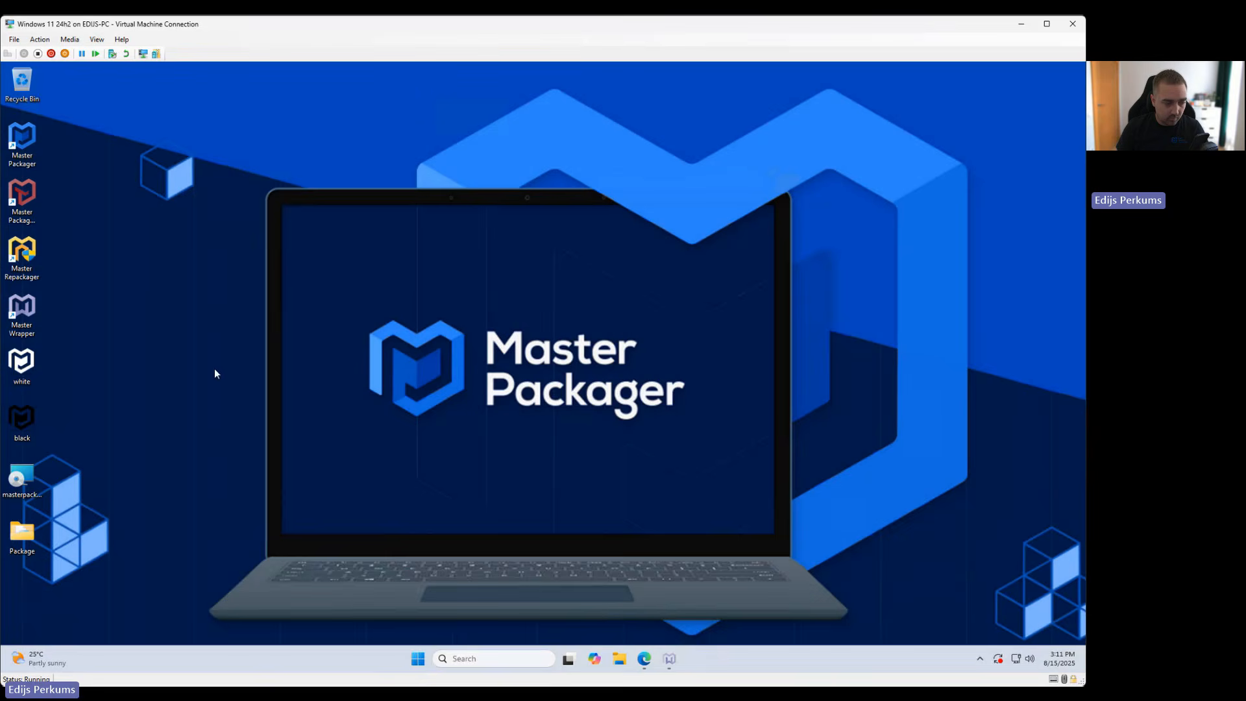
pyautogui.doubleClick(22, 532)
pyautogui.doubleClick(548, 287)
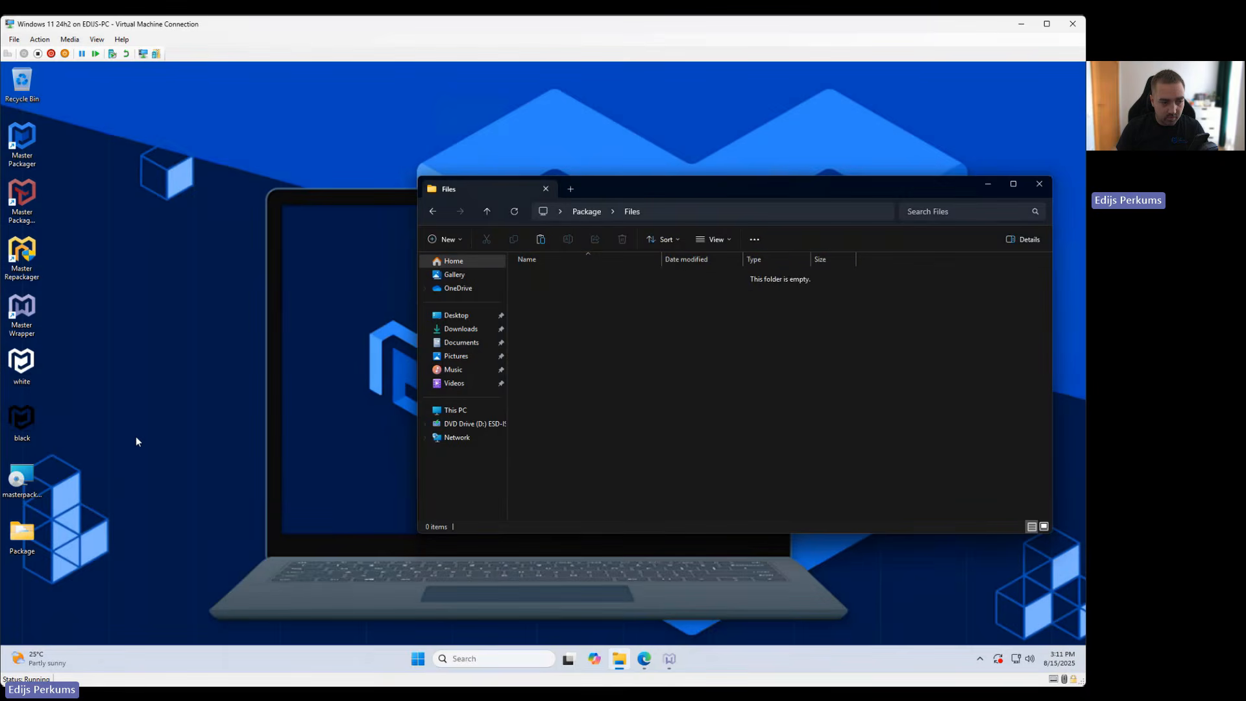
pyautogui.moveTo(22, 480); pyautogui.dragTo(598, 345)
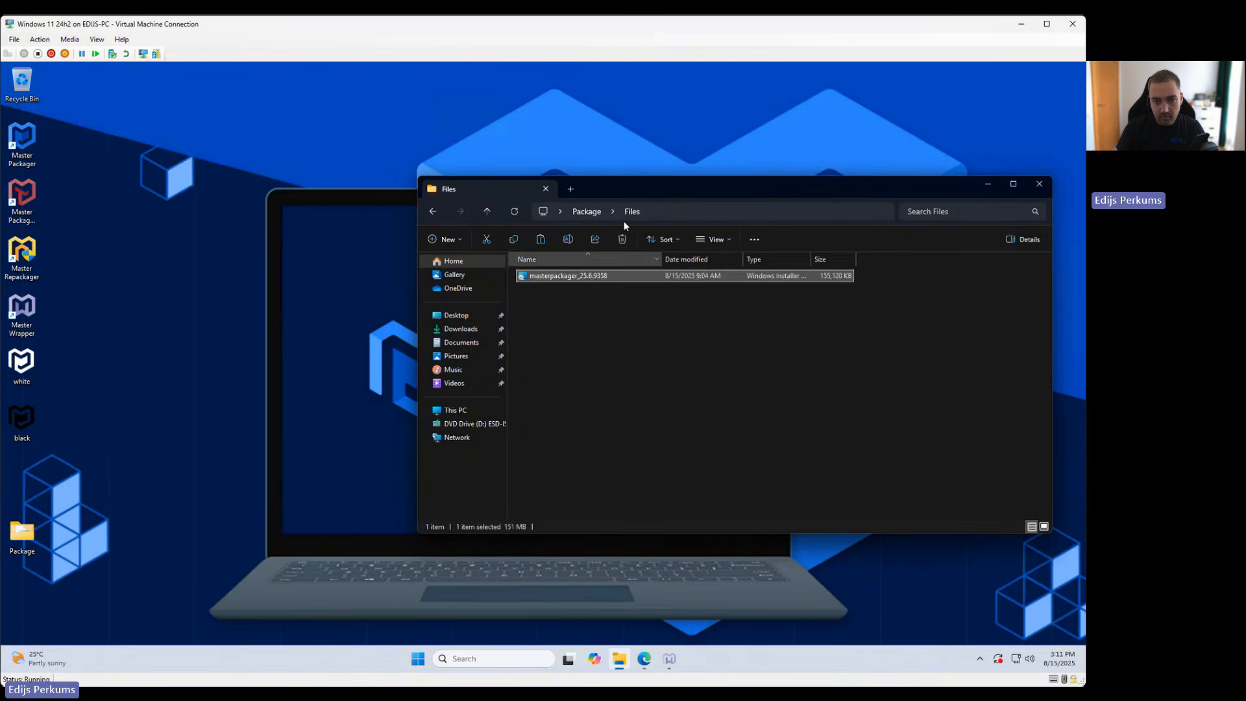
# - Run the Invoke-AppDeployToolkit application from the Package folder as administrator, then close the listed apps and install
pyautogui.click(587, 212)
pyautogui.rightClick(555, 358)
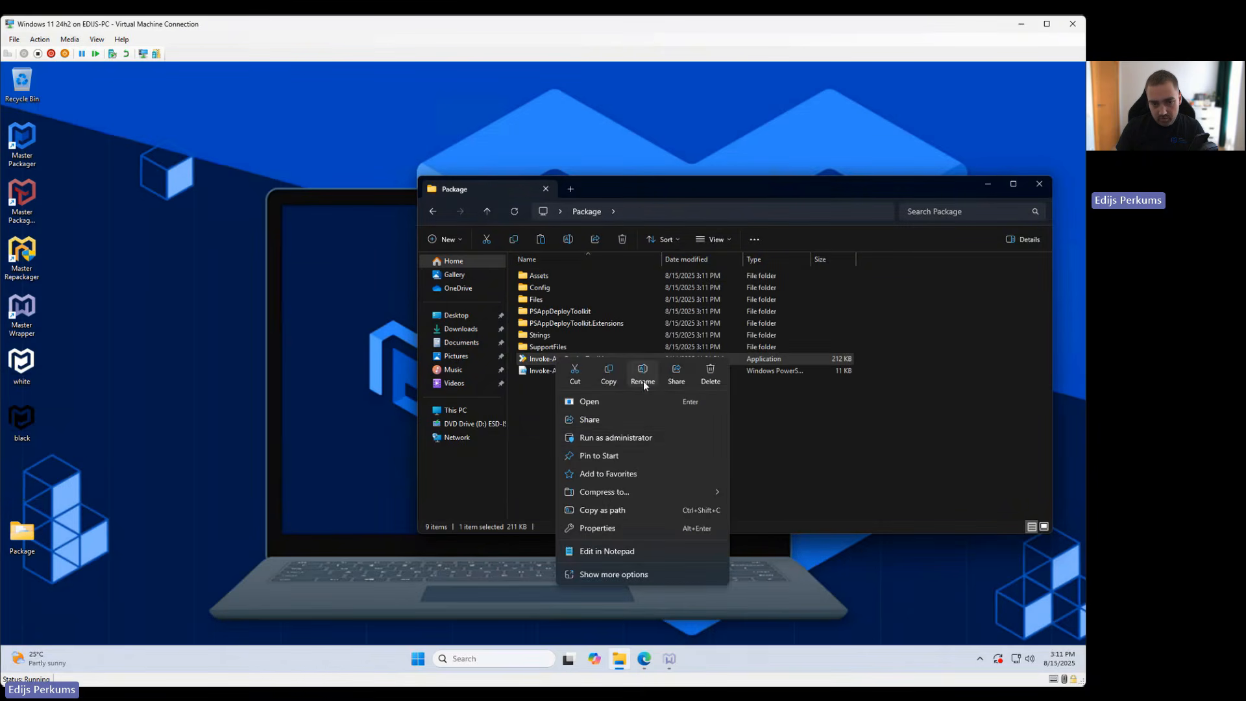
pyautogui.click(612, 437)
pyautogui.click(496, 454)
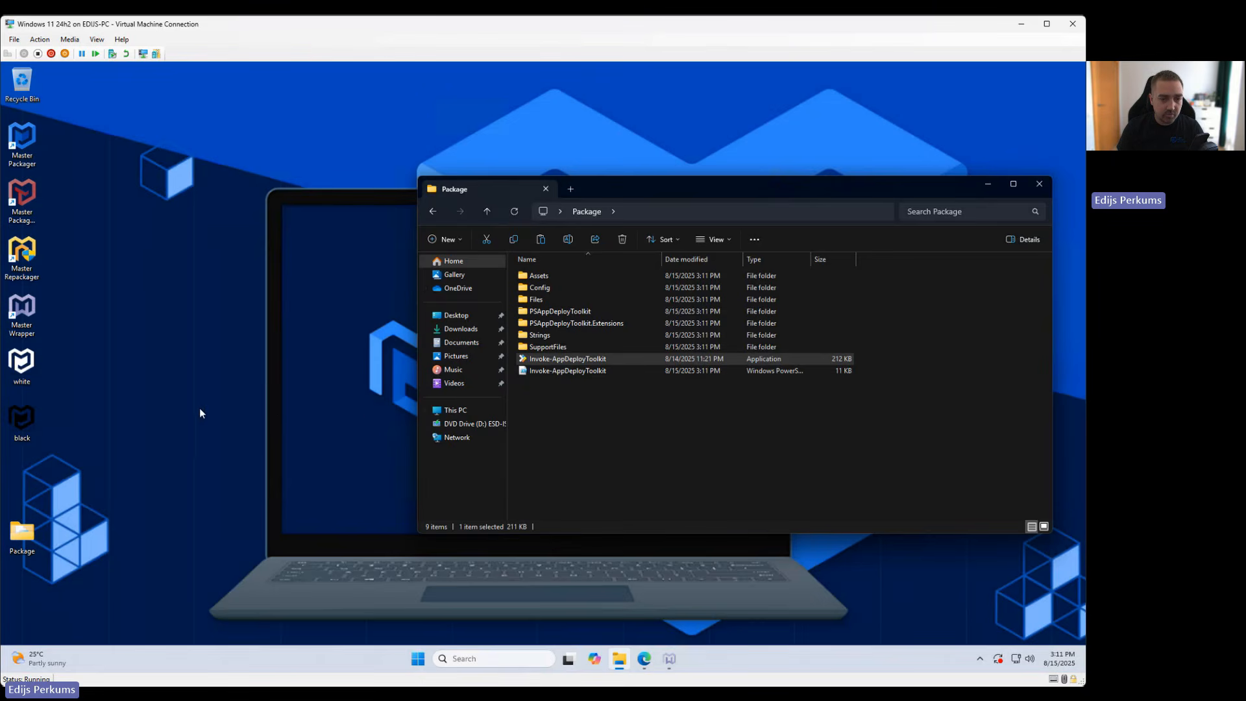
pyautogui.click(987, 185)
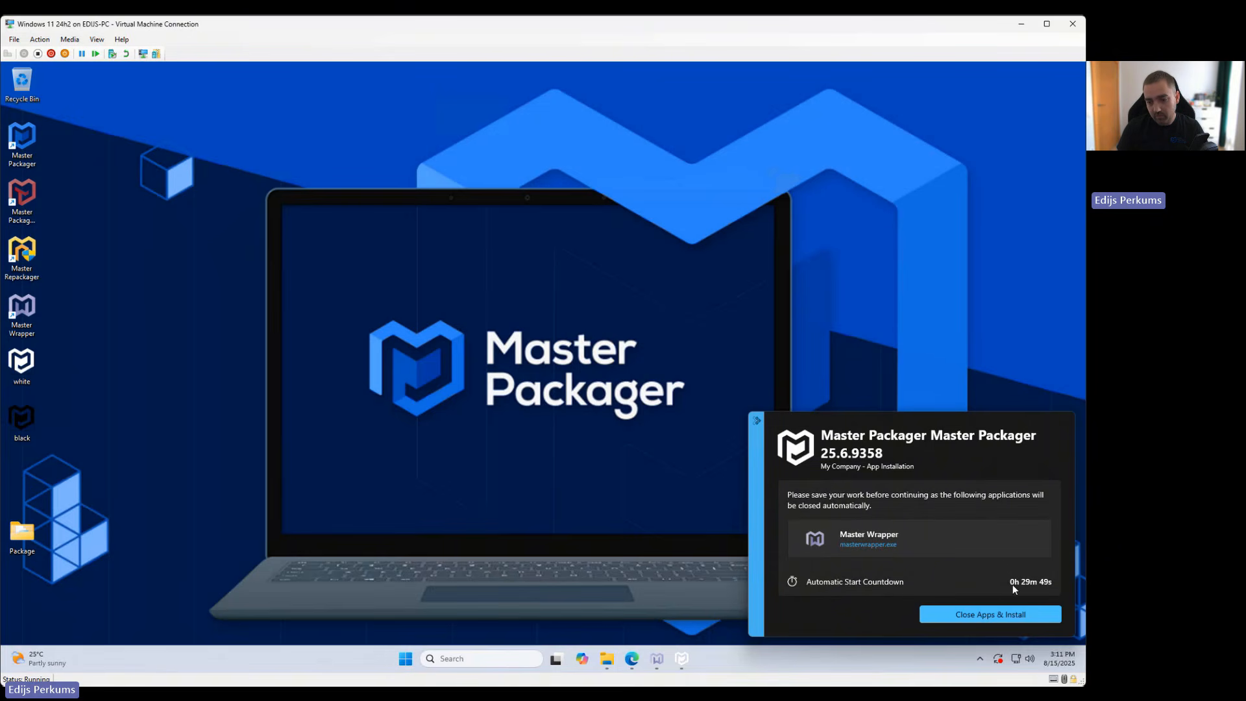
pyautogui.click(994, 613)
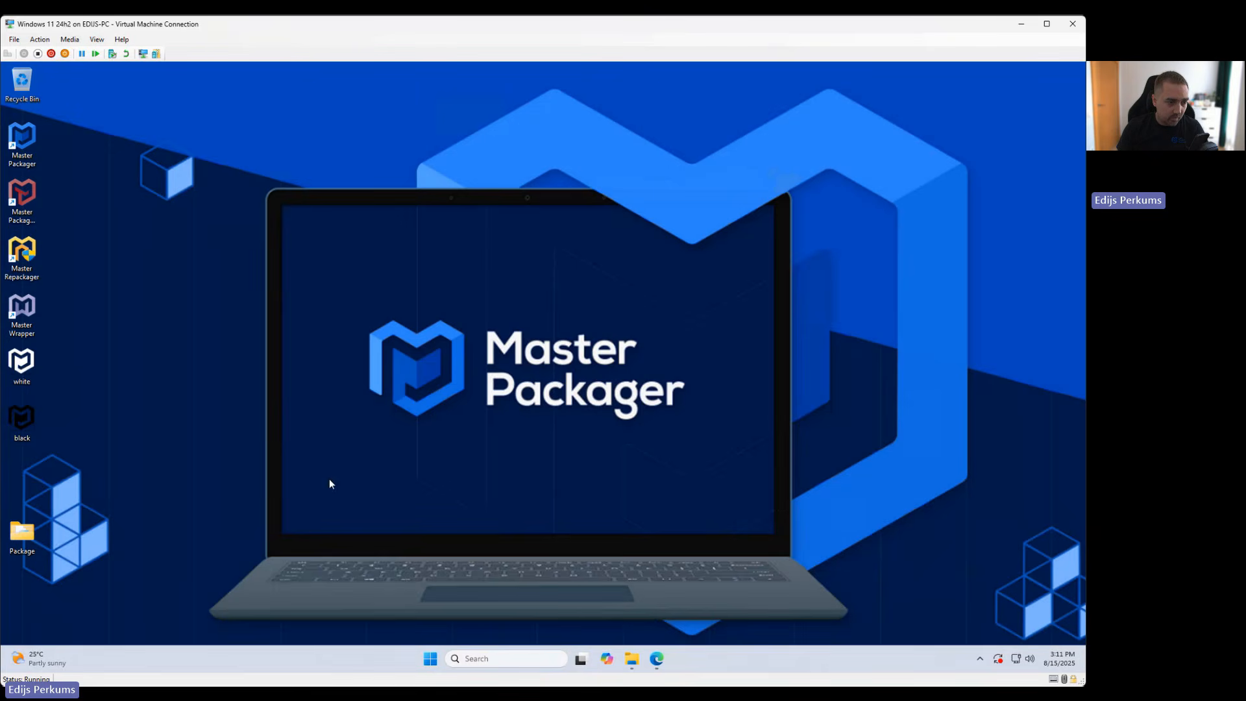
# - Reopen the Package folder and convert the Invoke-AppDeployToolkit package with PSADT to intunewin
pyautogui.click(24, 535)
pyautogui.moveTo(203, 517); pyautogui.dragTo(227, 520)
pyautogui.doubleClick(39, 538)
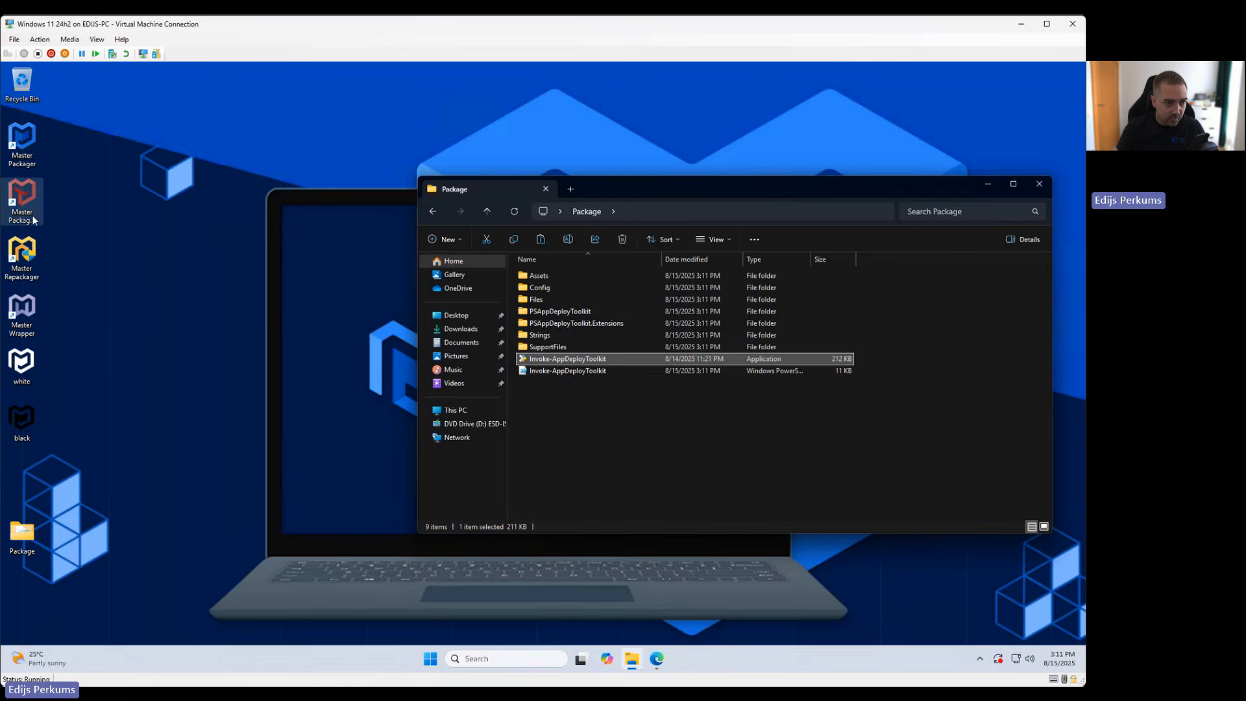
pyautogui.click(132, 248)
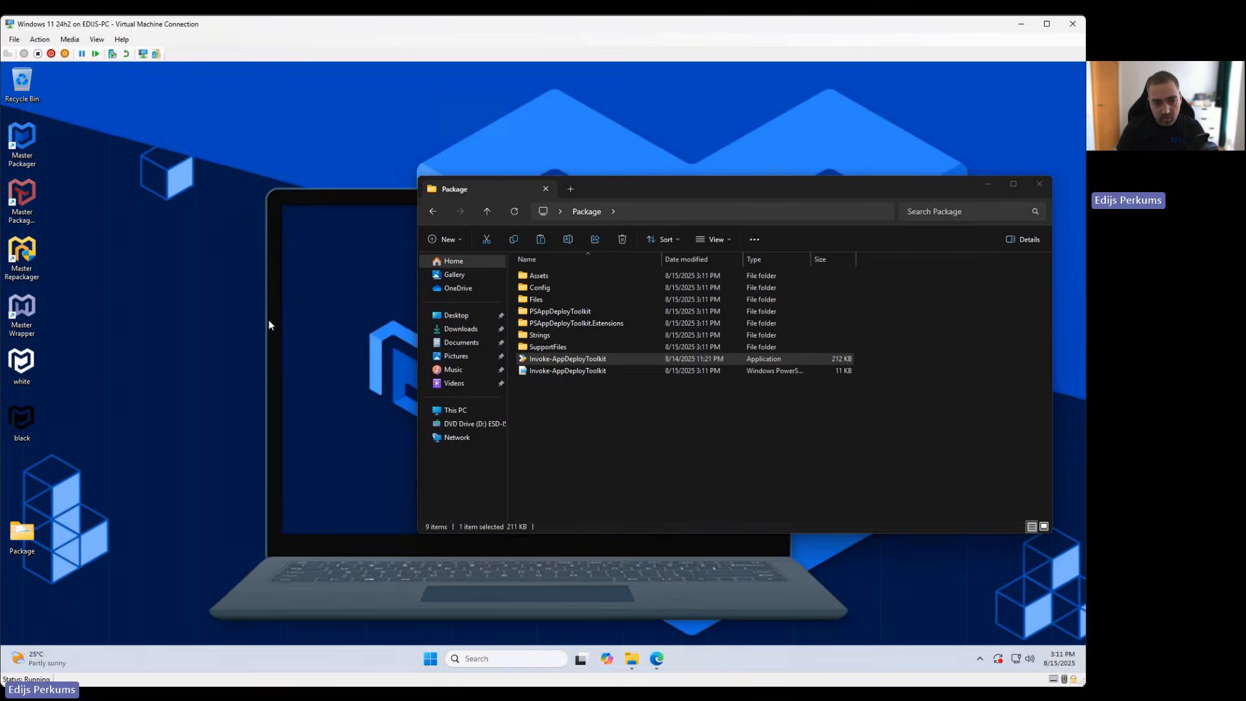
pyautogui.click(582, 359)
pyautogui.rightClick(583, 359)
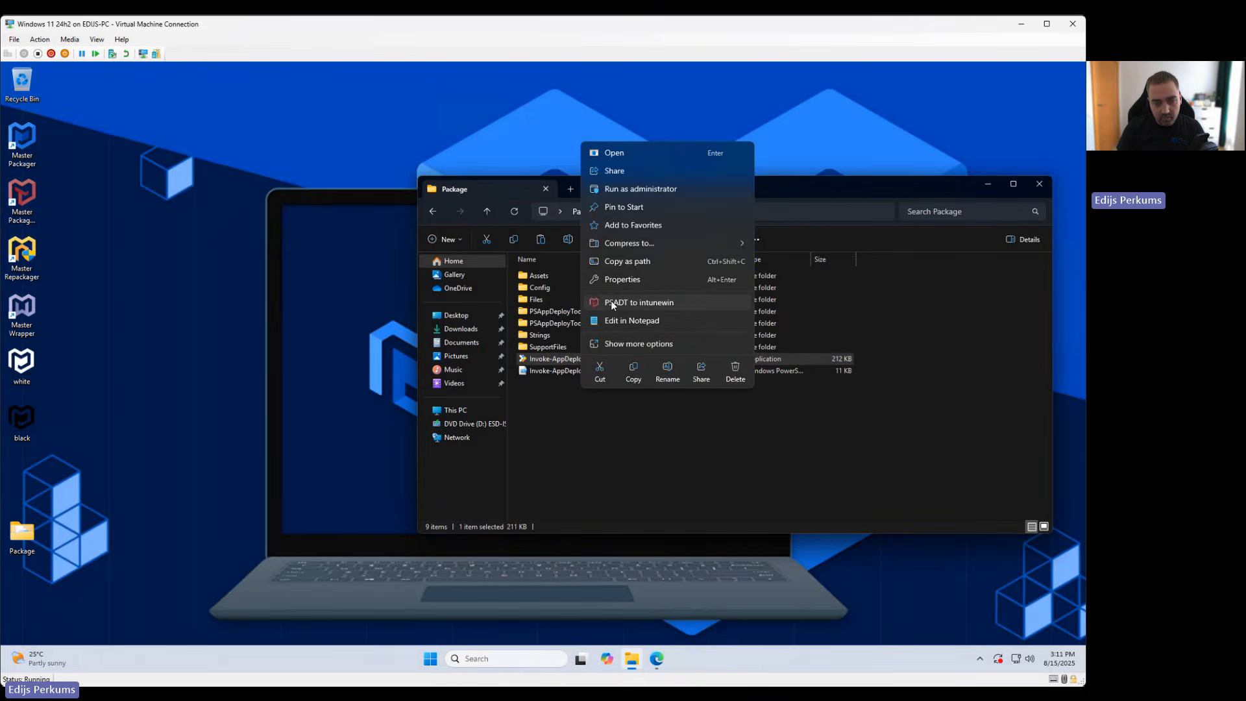
pyautogui.click(546, 361)
pyautogui.rightClick(546, 361)
pyautogui.click(591, 309)
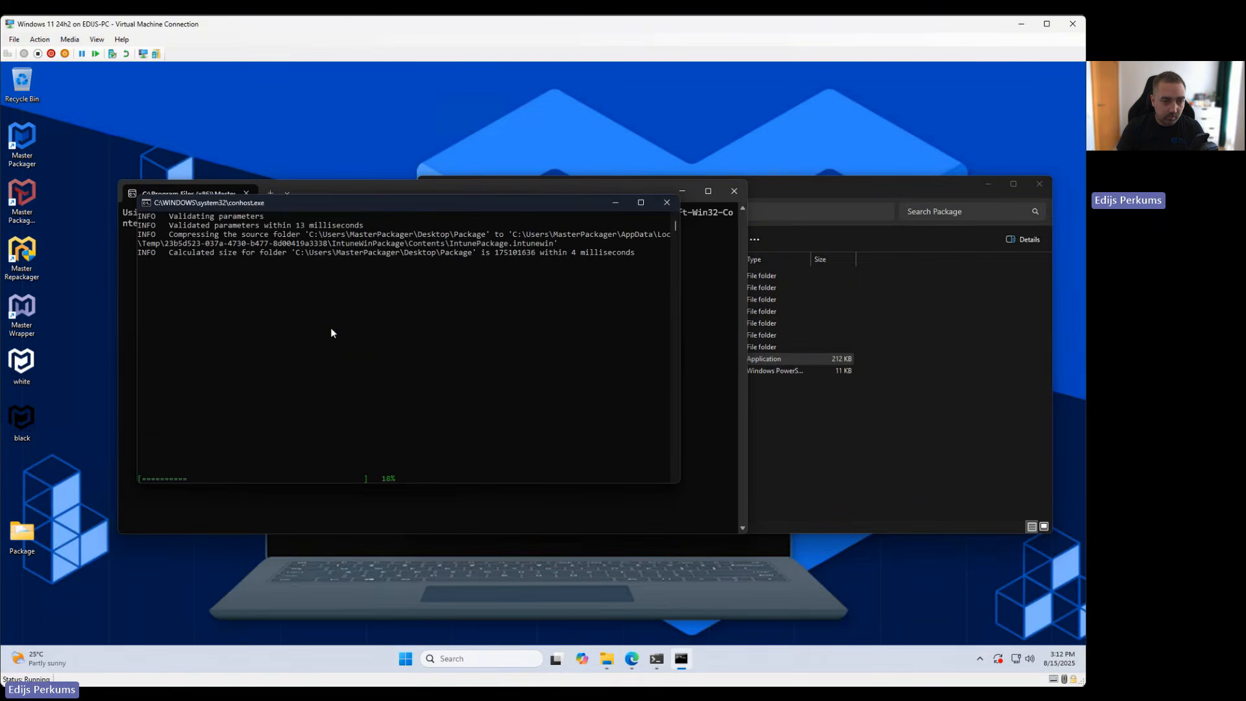
# - Switch to Master Packager Toolbox, maximize it, and open the connected Master Packager Ltd. tenant for Intune uploads
pyautogui.click(59, 220)
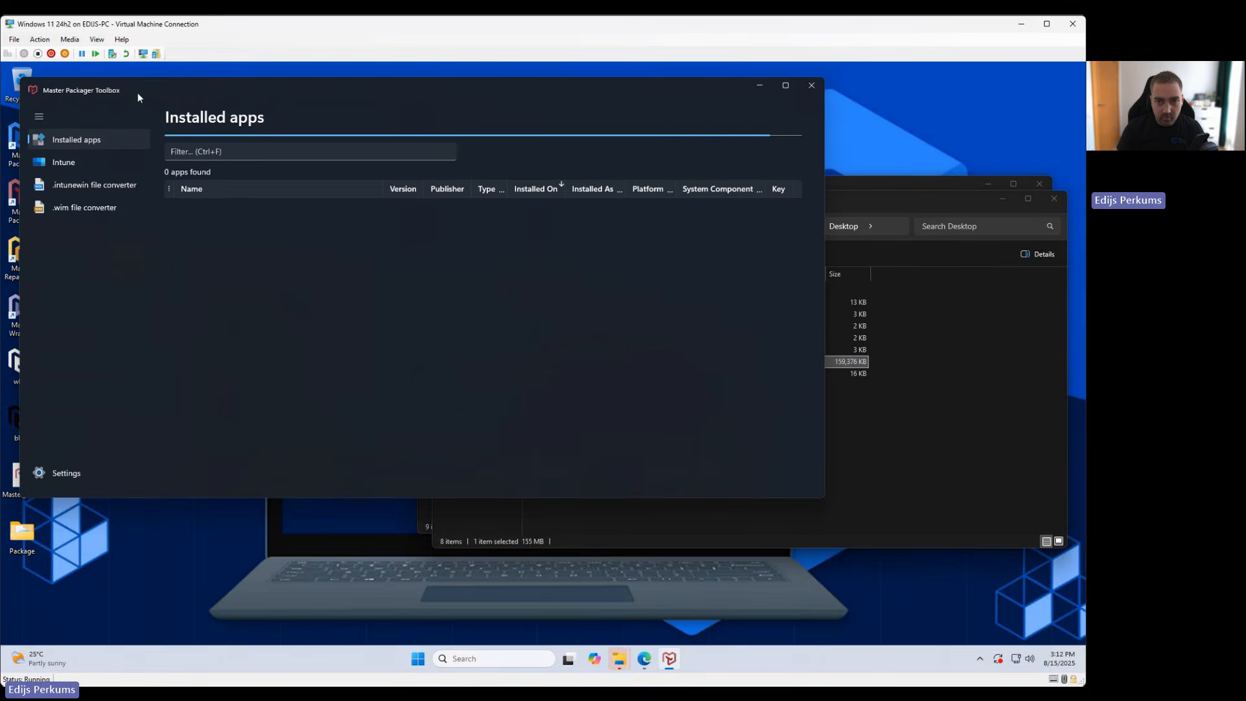
pyautogui.click(785, 85)
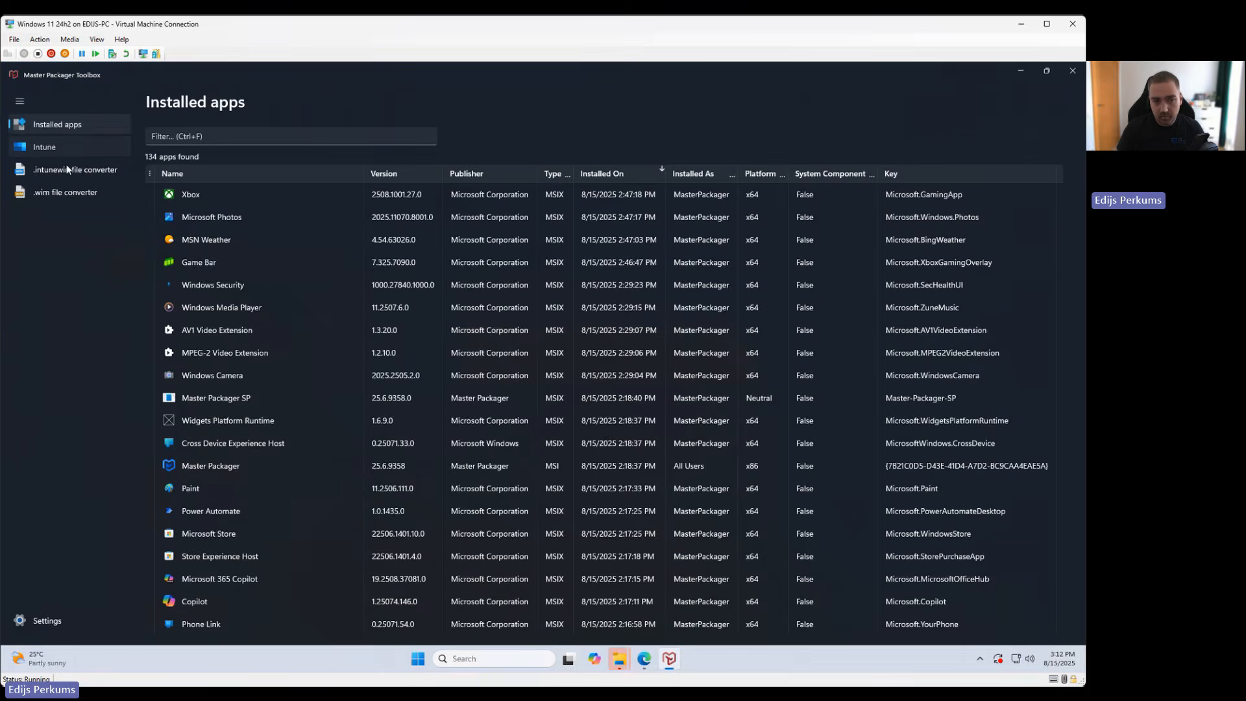
pyautogui.click(45, 147)
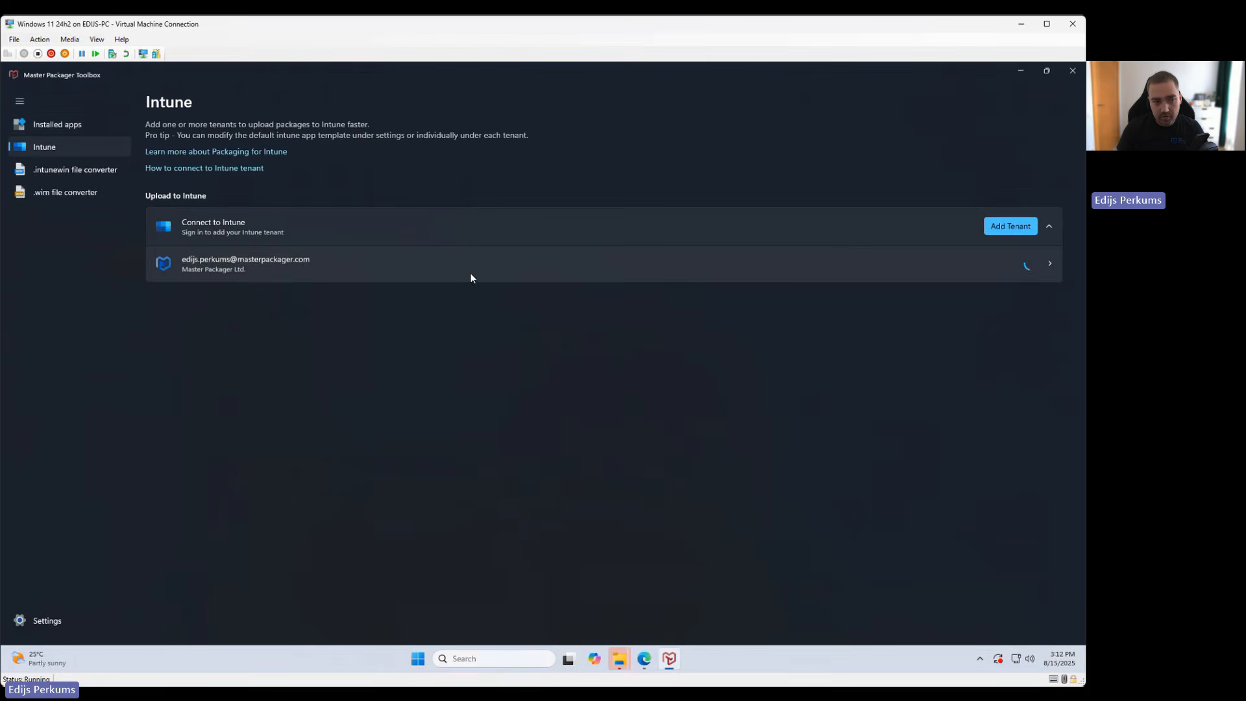
pyautogui.click(524, 262)
pyautogui.click(169, 102)
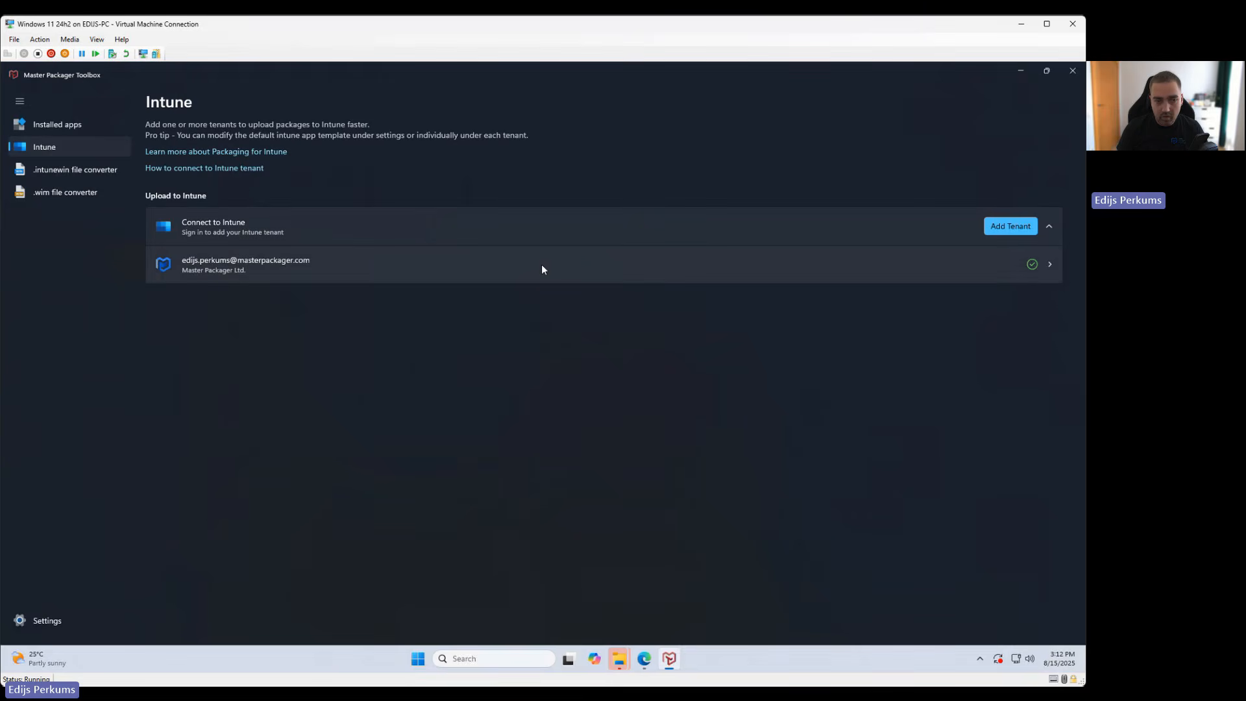
pyautogui.click(307, 267)
# - Add the .intunewin package from the Desktop to the tenant and open its app details
pyautogui.click(1007, 220)
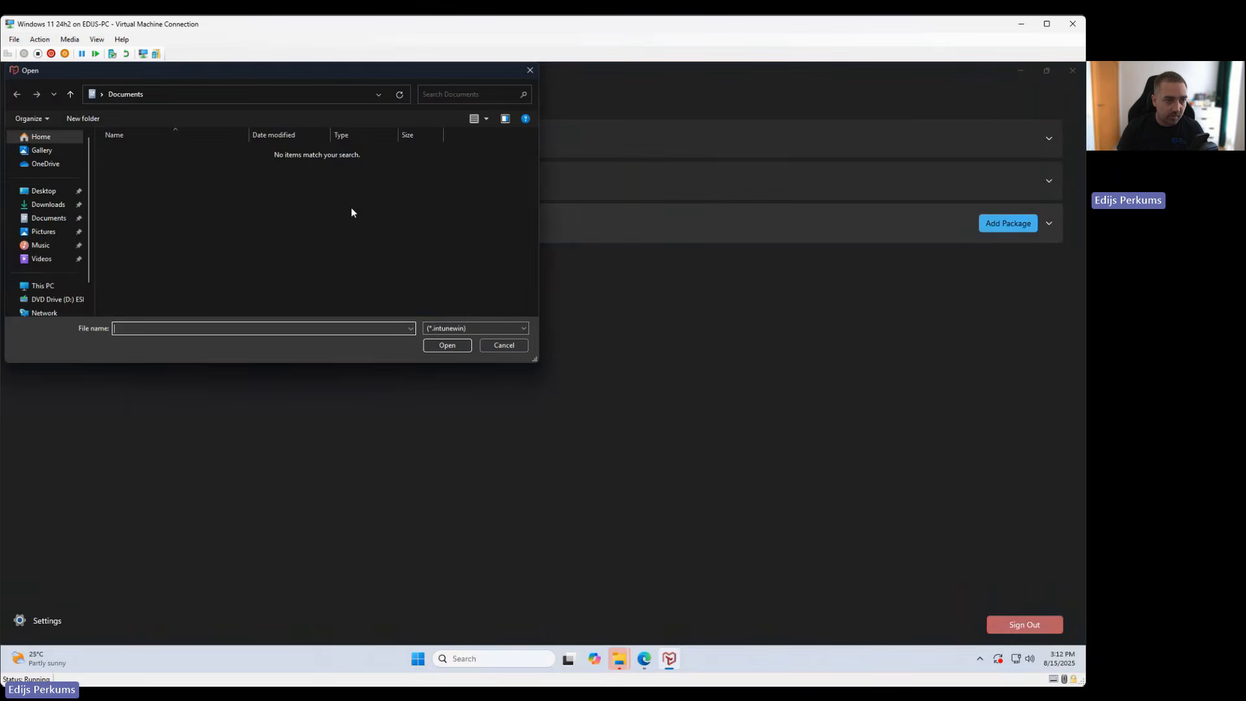
pyautogui.click(41, 191)
pyautogui.doubleClick(198, 166)
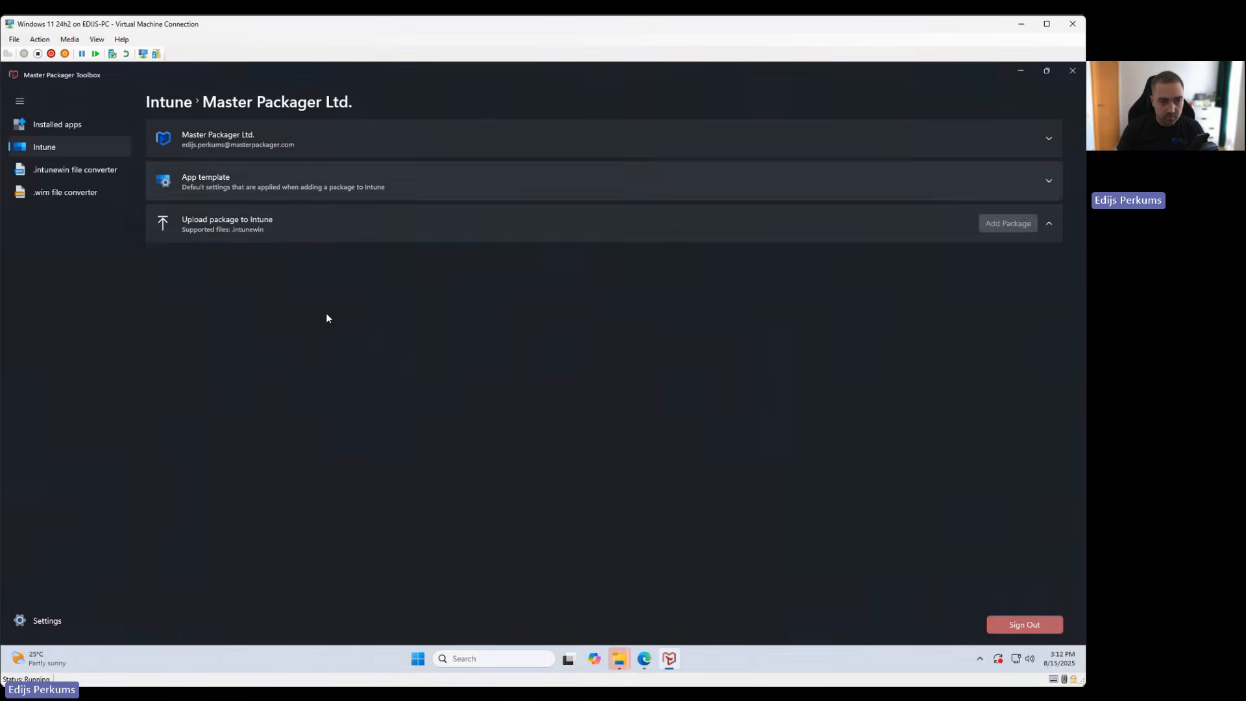
pyautogui.click(530, 259)
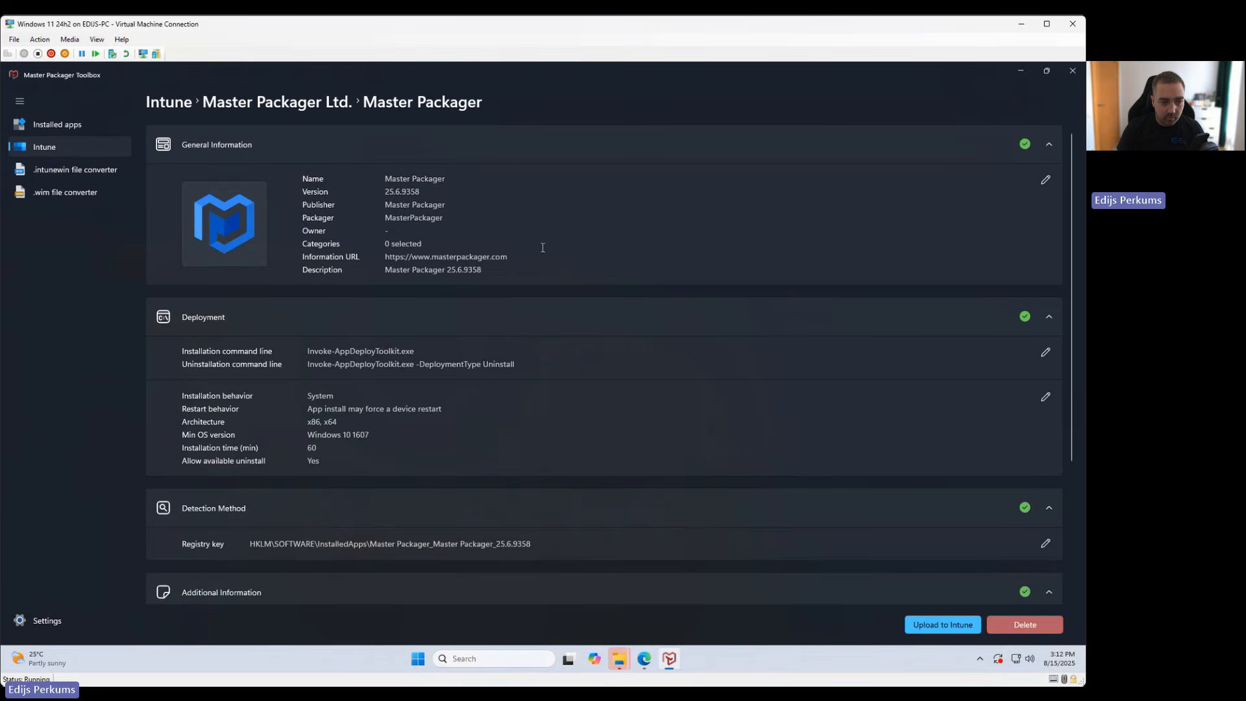
# - Review the Master Packager app's deployment, detection and assignment settings and upload it to Intune
pyautogui.scroll(-3, 400, 412)
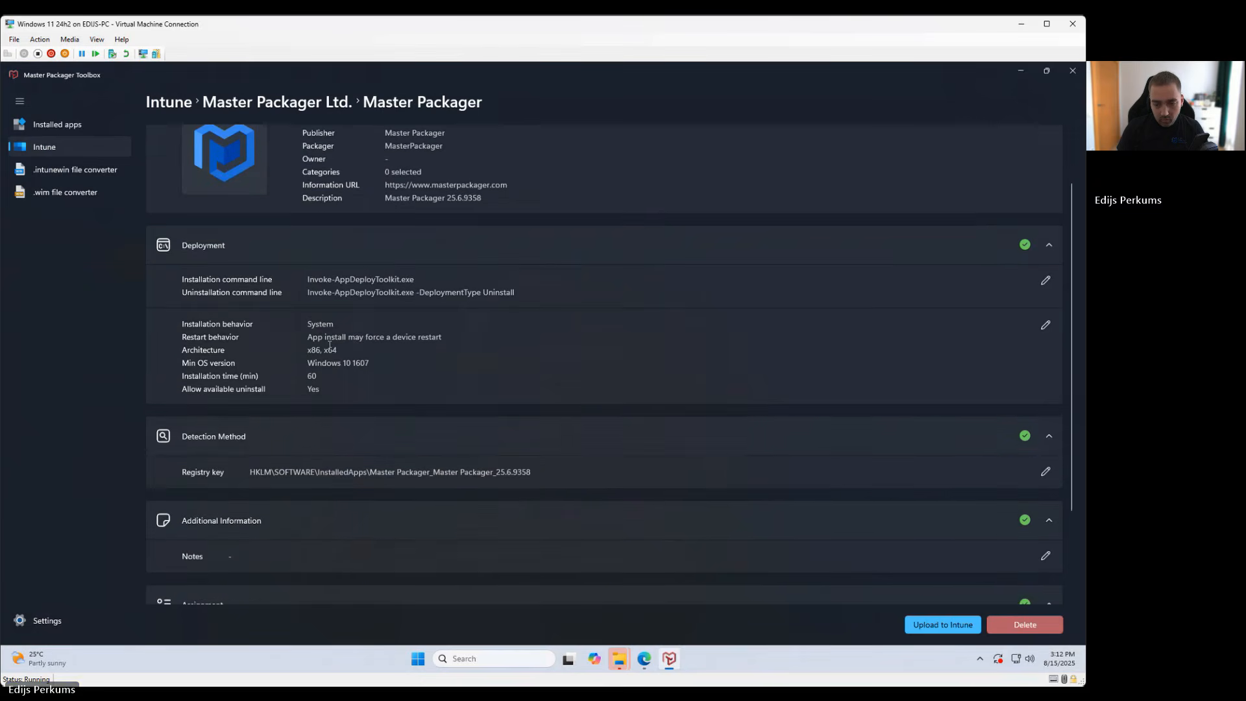
pyautogui.scroll(-2, 868, 402)
pyautogui.click(942, 623)
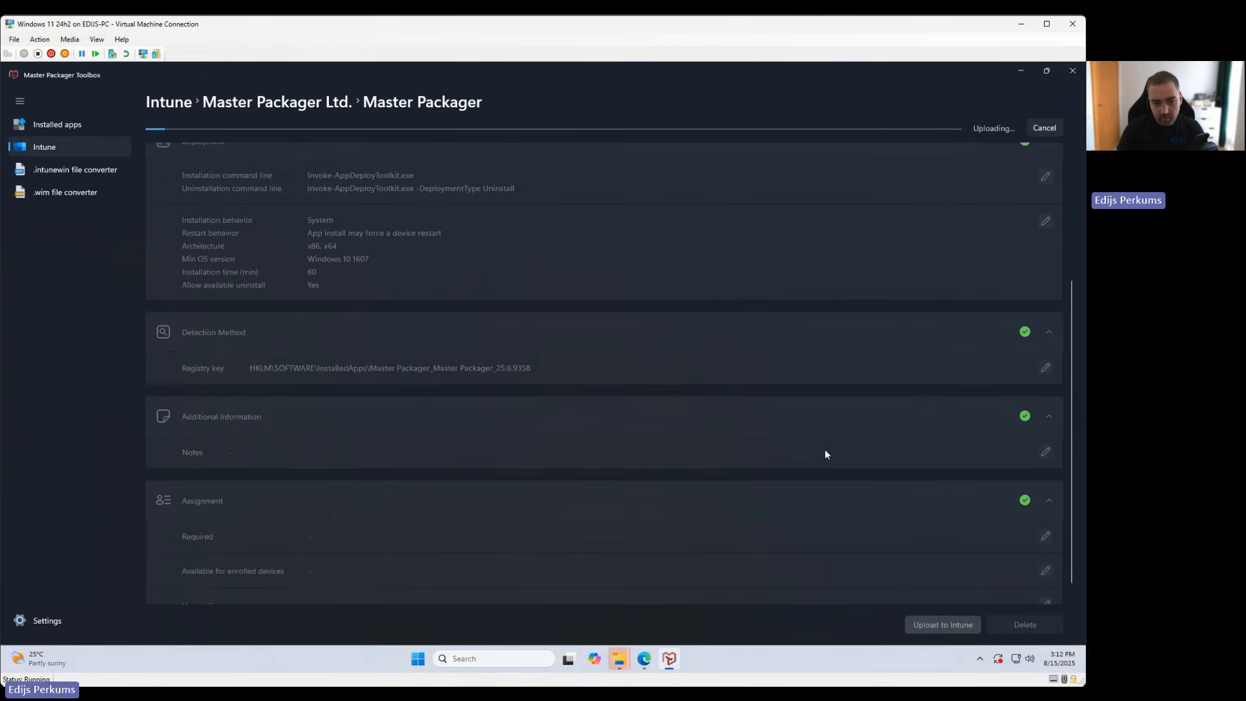
pyautogui.scroll(3, 734, 390)
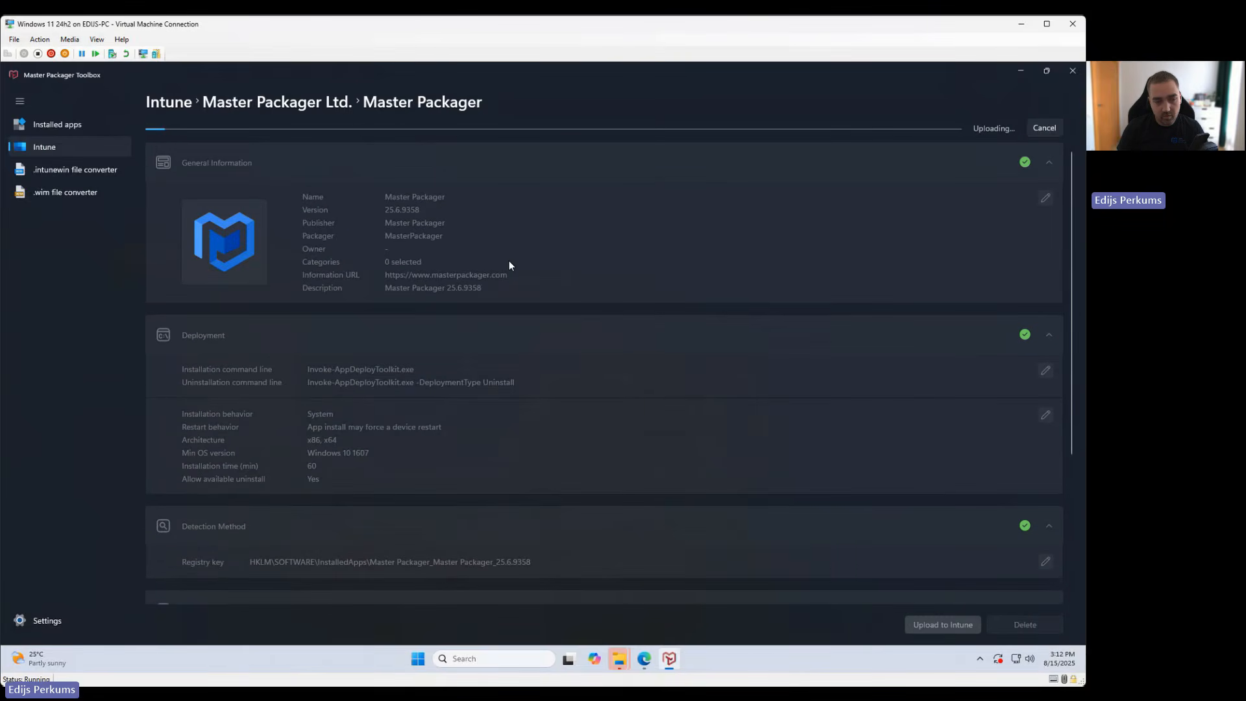